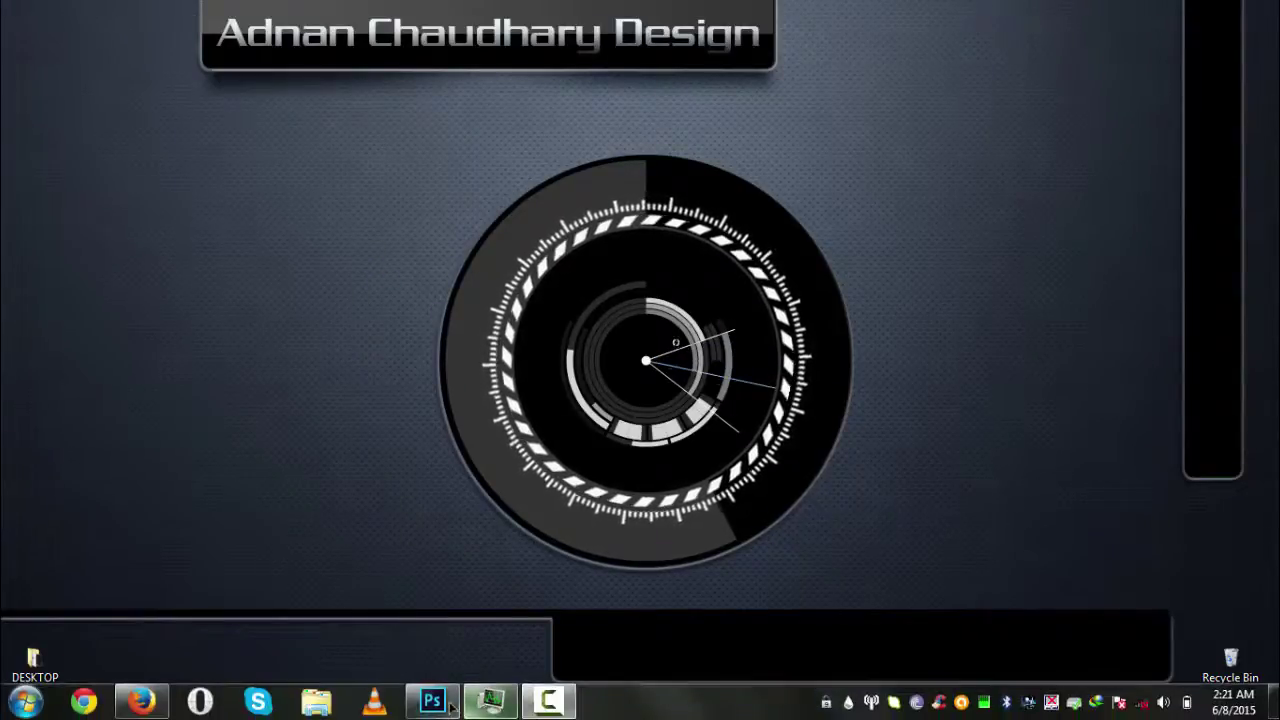
Step: Restore Photoshop from the taskbar and open its File menu
{"action": "left_click", "coordinate": [432, 700]}
{"action": "left_click", "coordinate": [50, 13]}
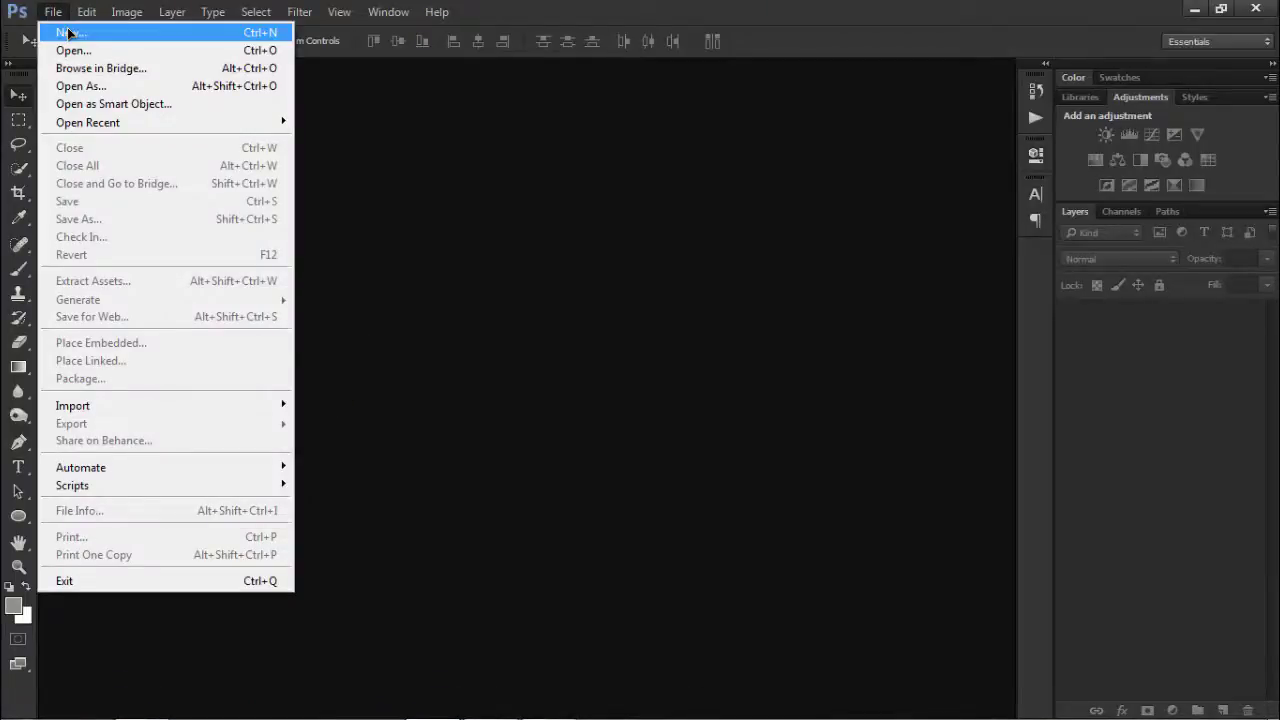
Step: Create a new 1920×1080 document with a transparent background
{"action": "left_click", "coordinate": [68, 34]}
{"action": "mouse_move", "coordinate": [403, 108]}
{"action": "left_mouse_down"}
{"action": "mouse_move", "coordinate": [318, 47]}
{"action": "mouse_move", "coordinate": [291, 92]}
{"action": "left_mouse_up"}
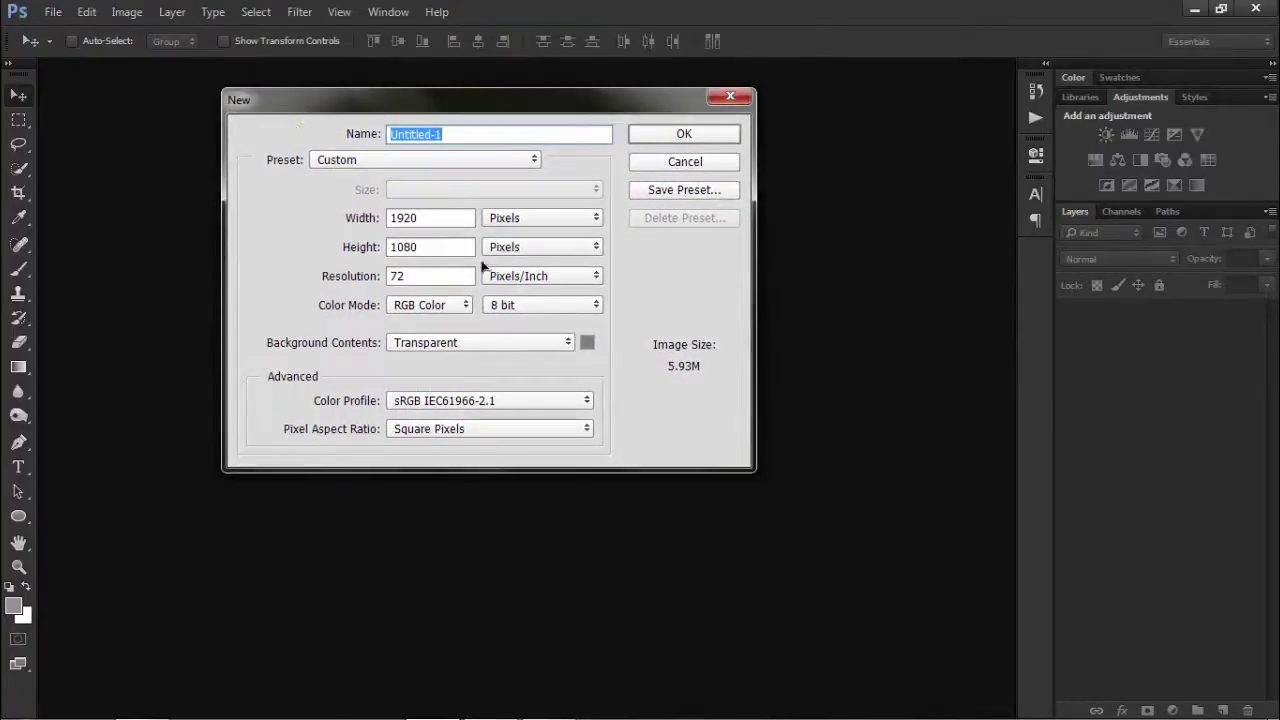
{"action": "left_click", "coordinate": [643, 132]}
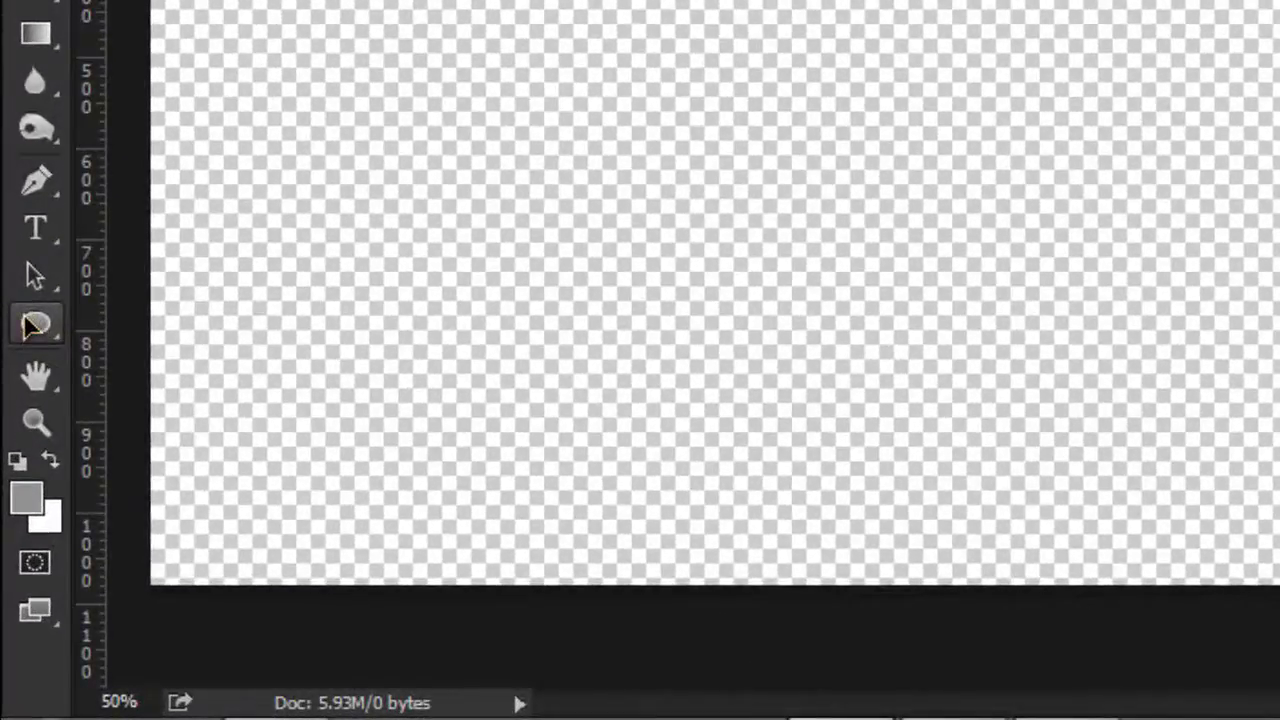
Step: Select the Ellipse Tool and set its mode to Path
{"action": "left_click", "coordinate": [27, 322]}
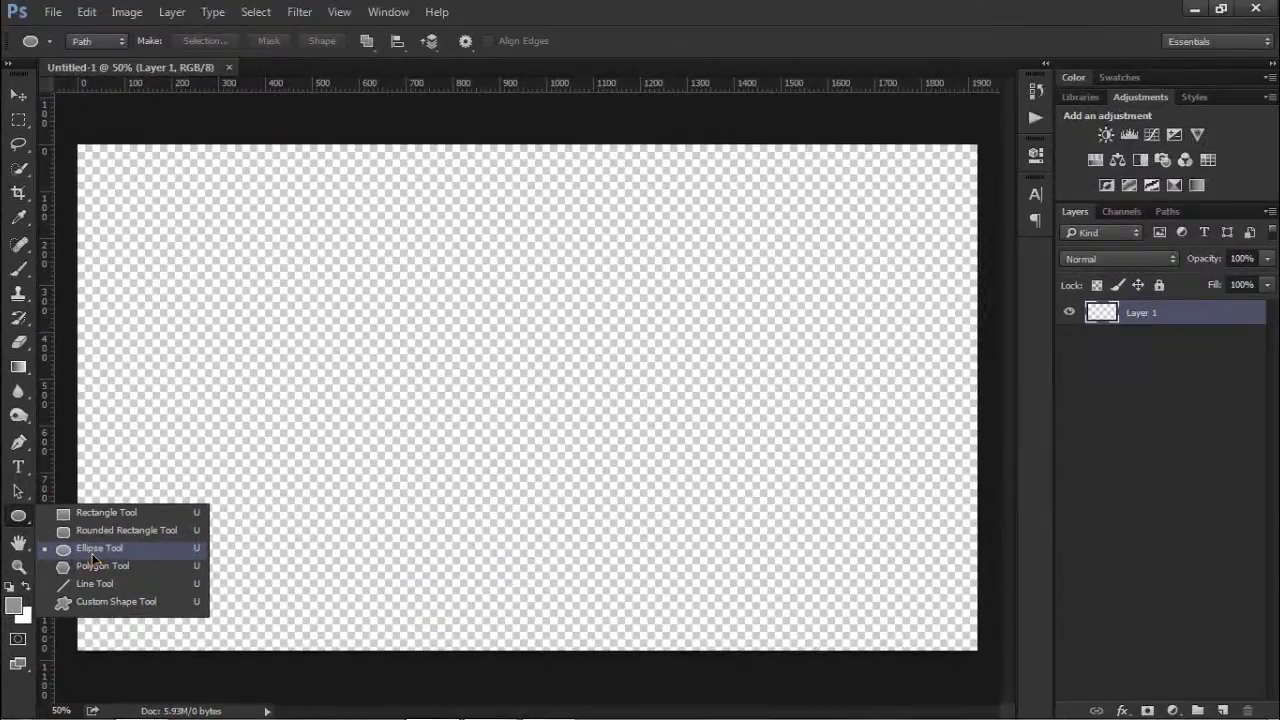
{"action": "left_click", "coordinate": [92, 556]}
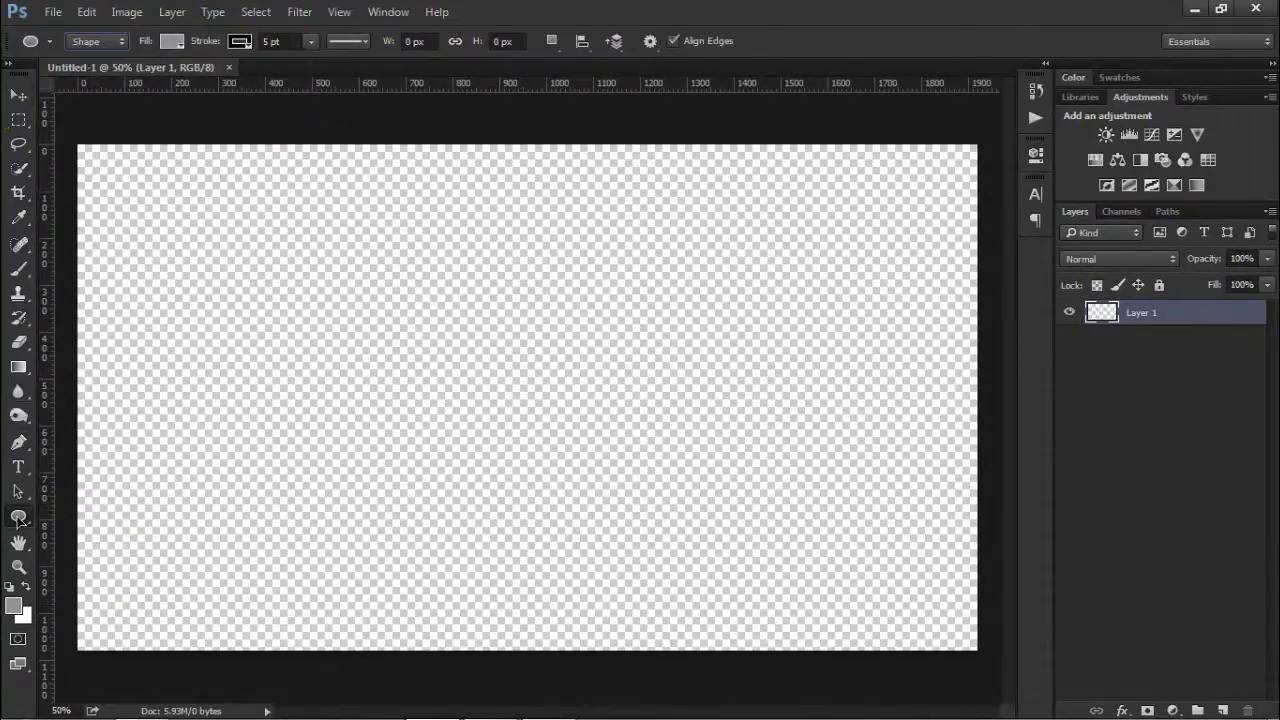
{"action": "right_click", "coordinate": [18, 515]}
{"action": "left_click", "coordinate": [92, 548]}
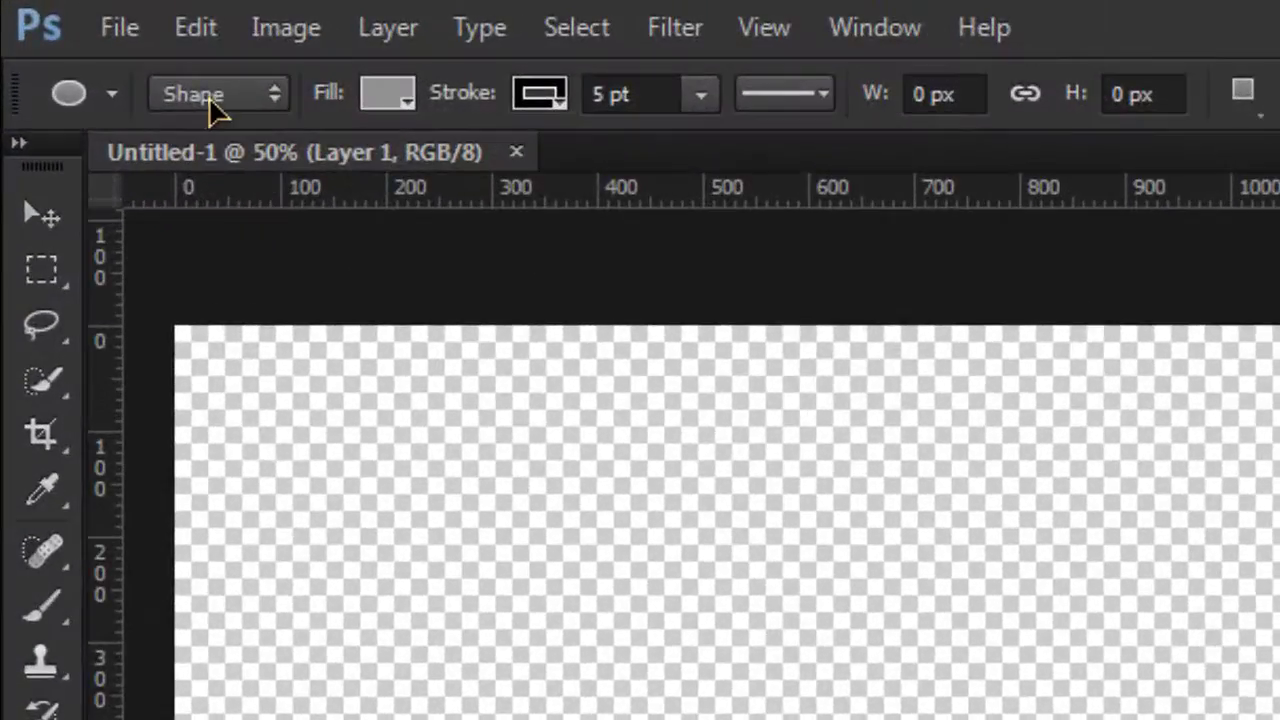
{"action": "left_click", "coordinate": [250, 96]}
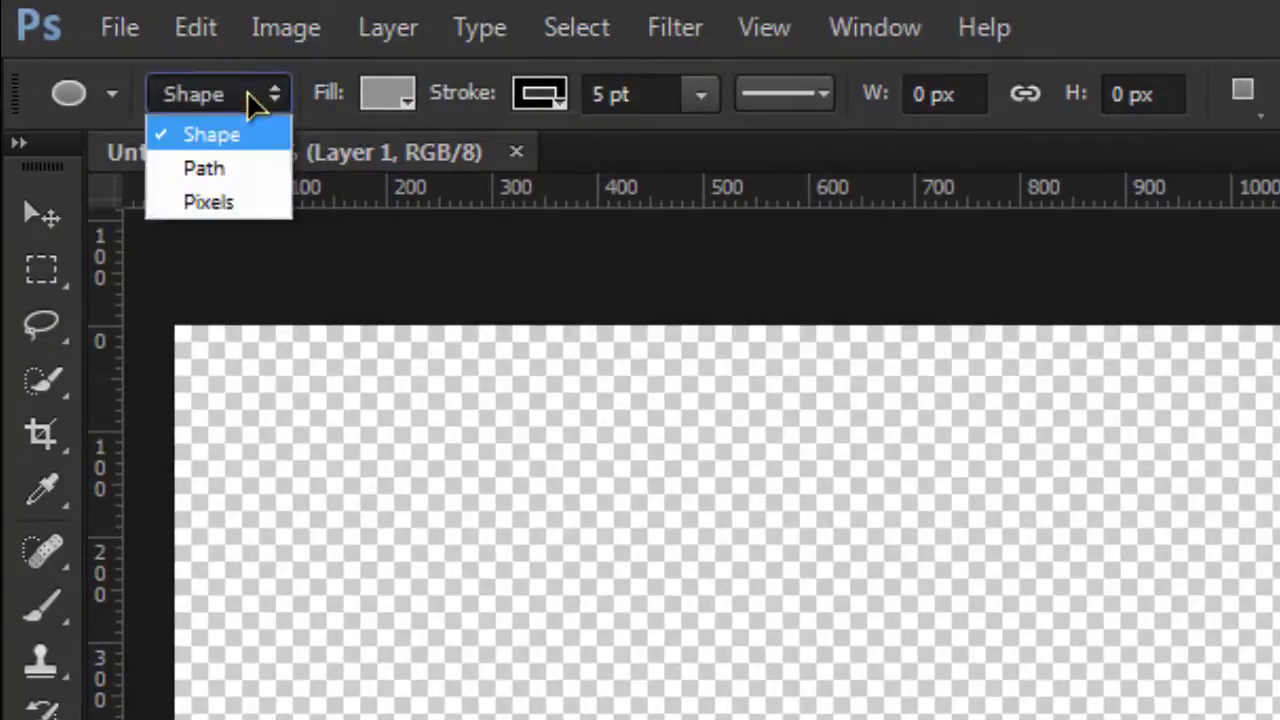
{"action": "left_click", "coordinate": [172, 123]}
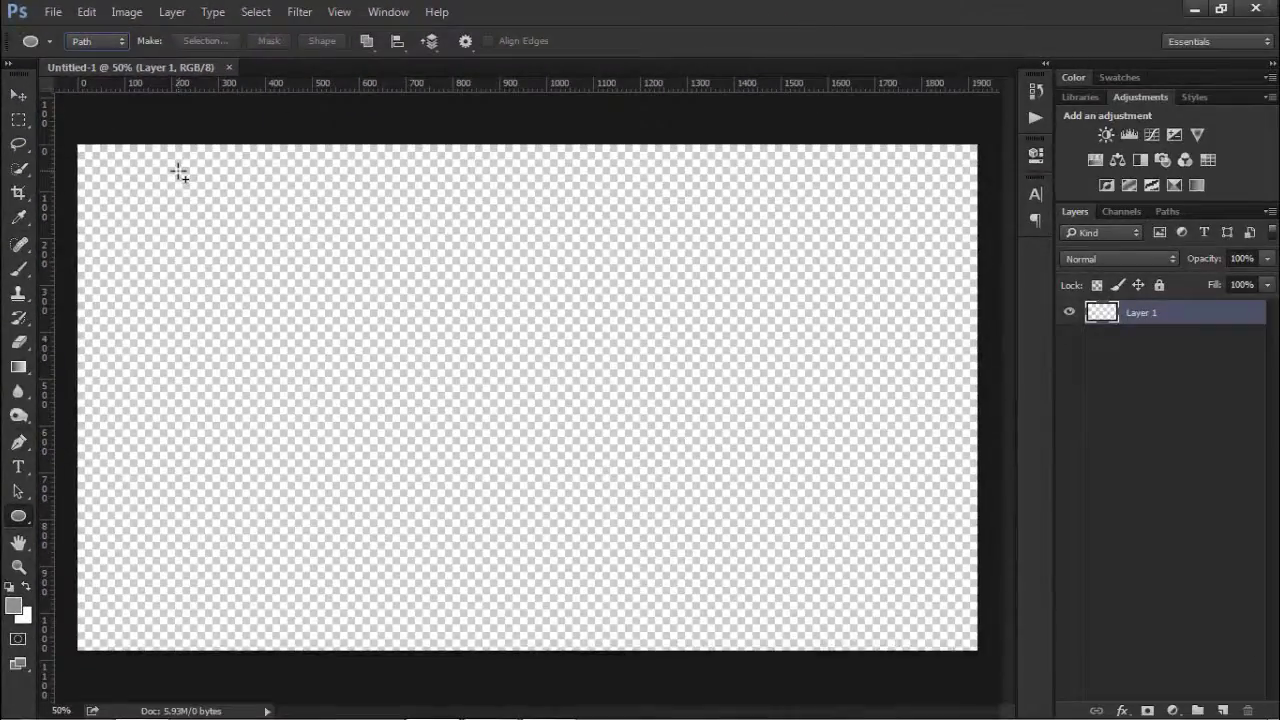
Step: Draw a circular path about 722 px across on the canvas's left half
{"action": "left_click_drag", "start_coordinate": [188, 188], "coordinate": [859, 522]}
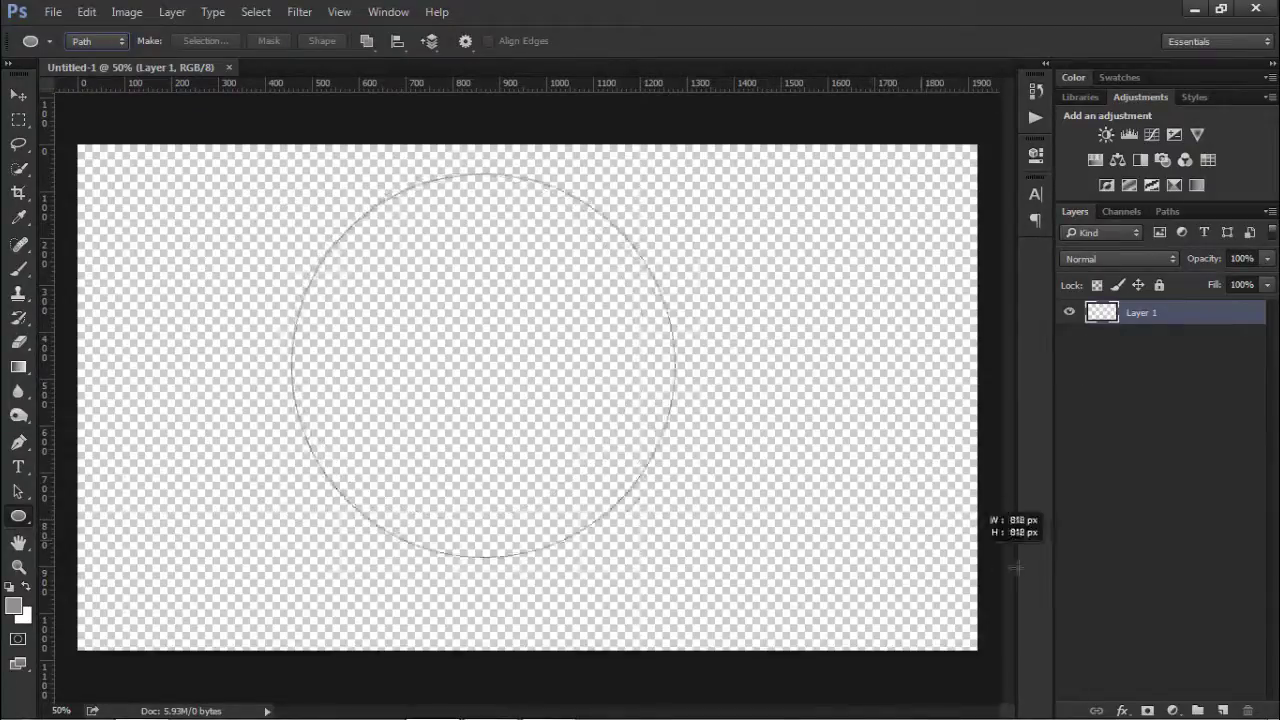
{"action": "mouse_move", "coordinate": [859, 522]}
{"action": "left_mouse_down"}
{"action": "mouse_move", "coordinate": [1054, 583]}
{"action": "mouse_move", "coordinate": [954, 567]}
{"action": "left_mouse_up"}
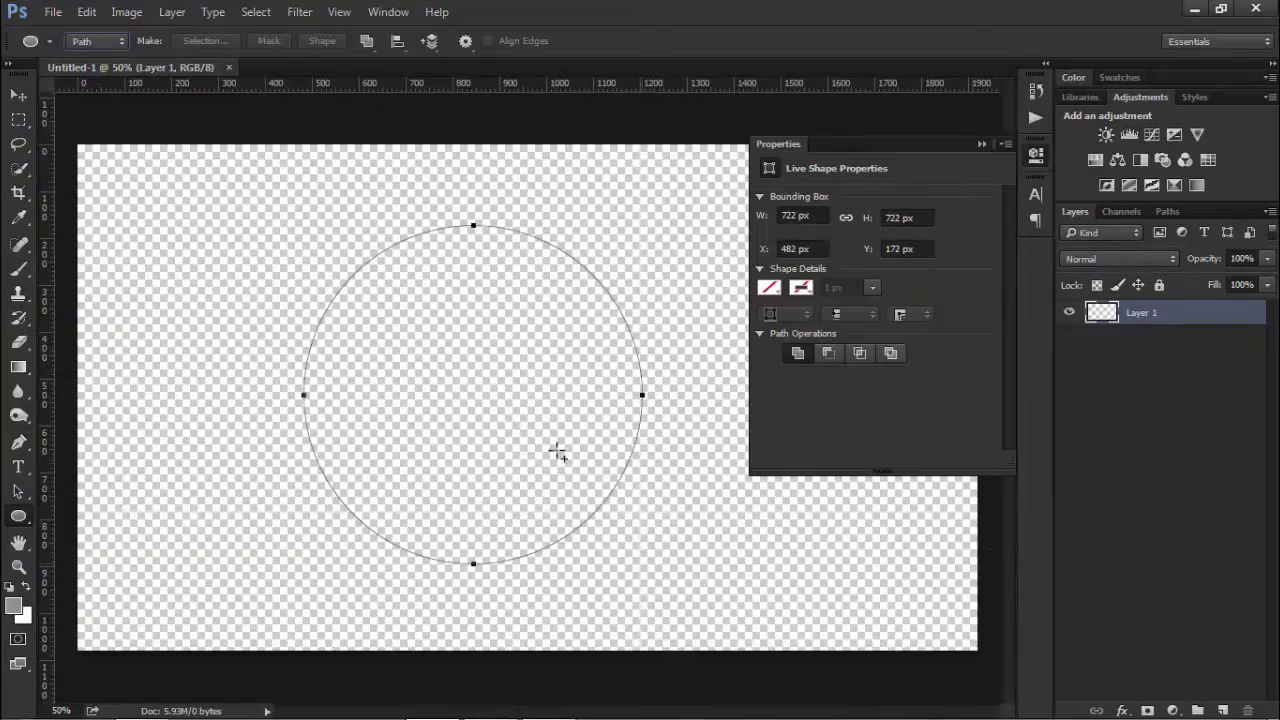
{"action": "left_click", "coordinate": [980, 143]}
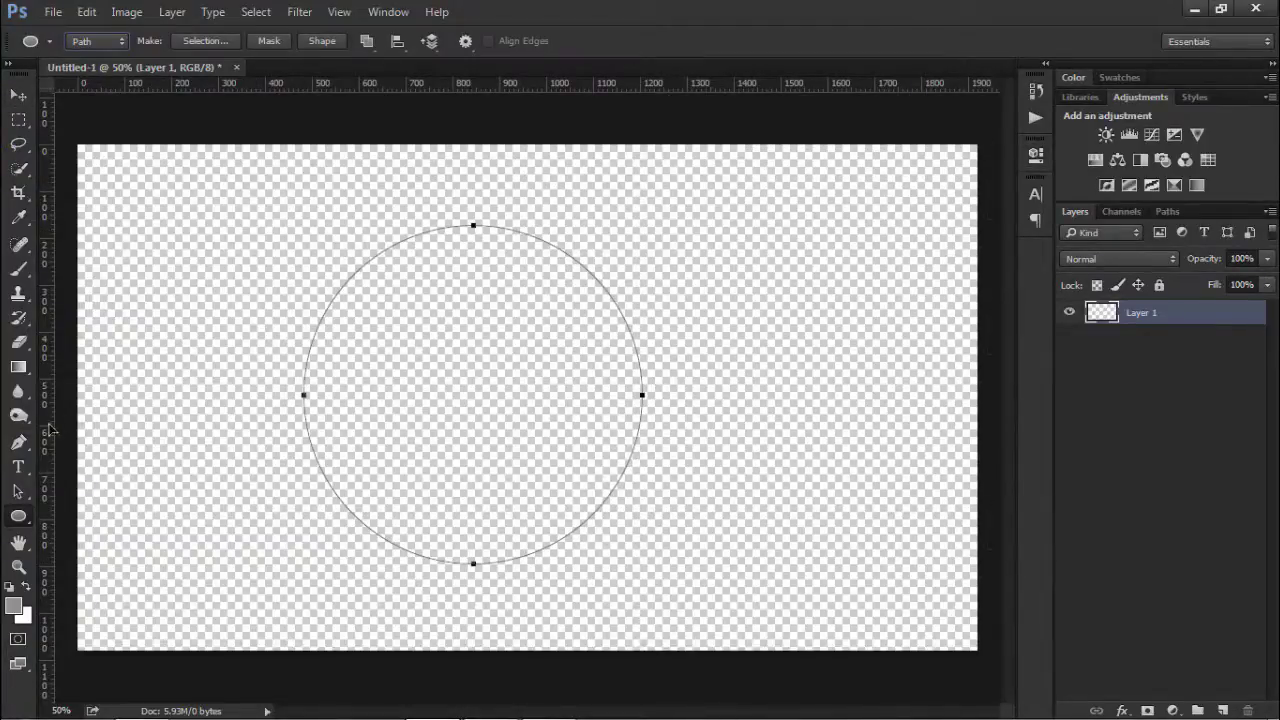
Step: Type 'TYPE YOUR TEXT IN SHORT FORM' in capitals along the circle path
{"action": "left_click", "coordinate": [17, 468]}
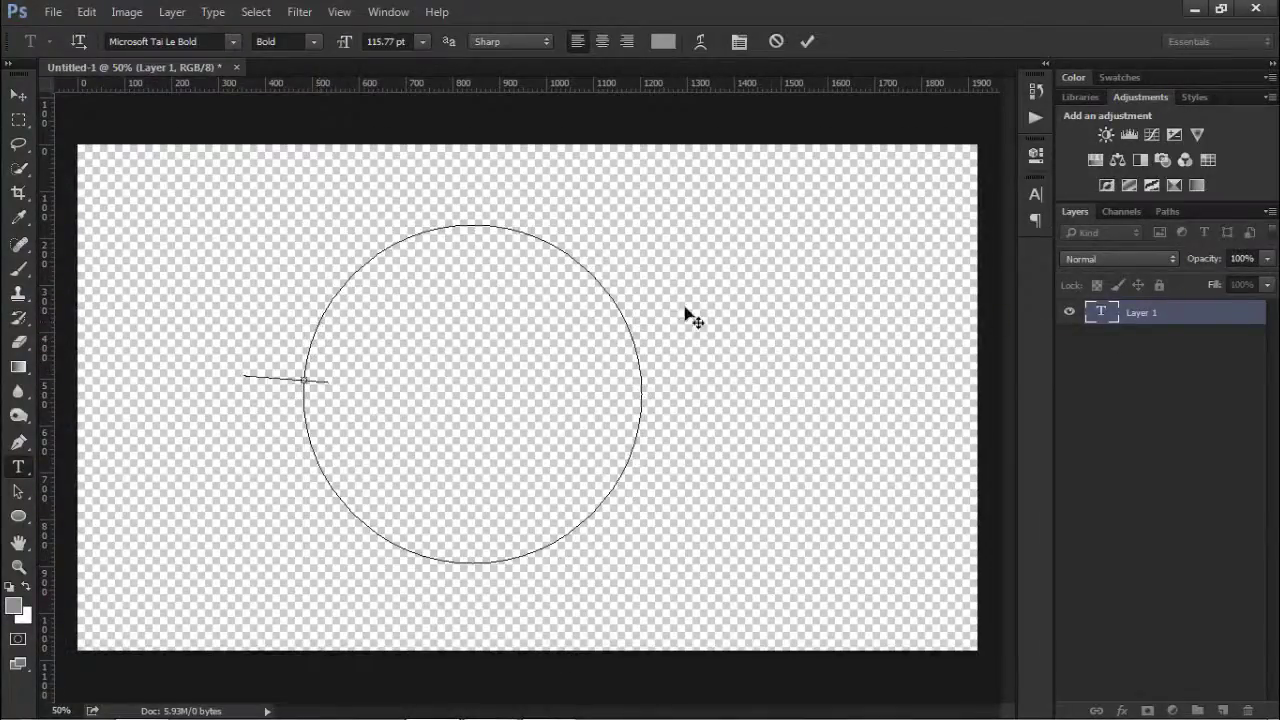
{"action": "left_click", "coordinate": [1130, 322]}
{"action": "key", "text": "Caps_Lock"}
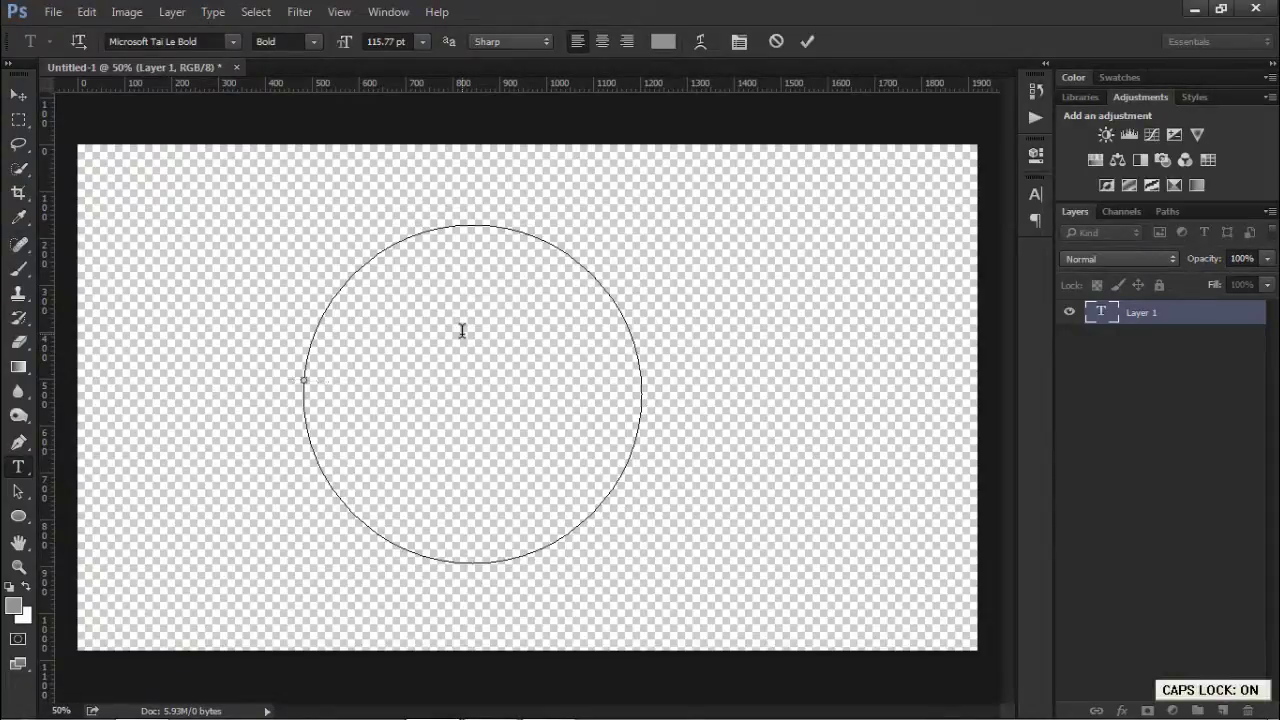
{"action": "type", "text": "TYPE"}
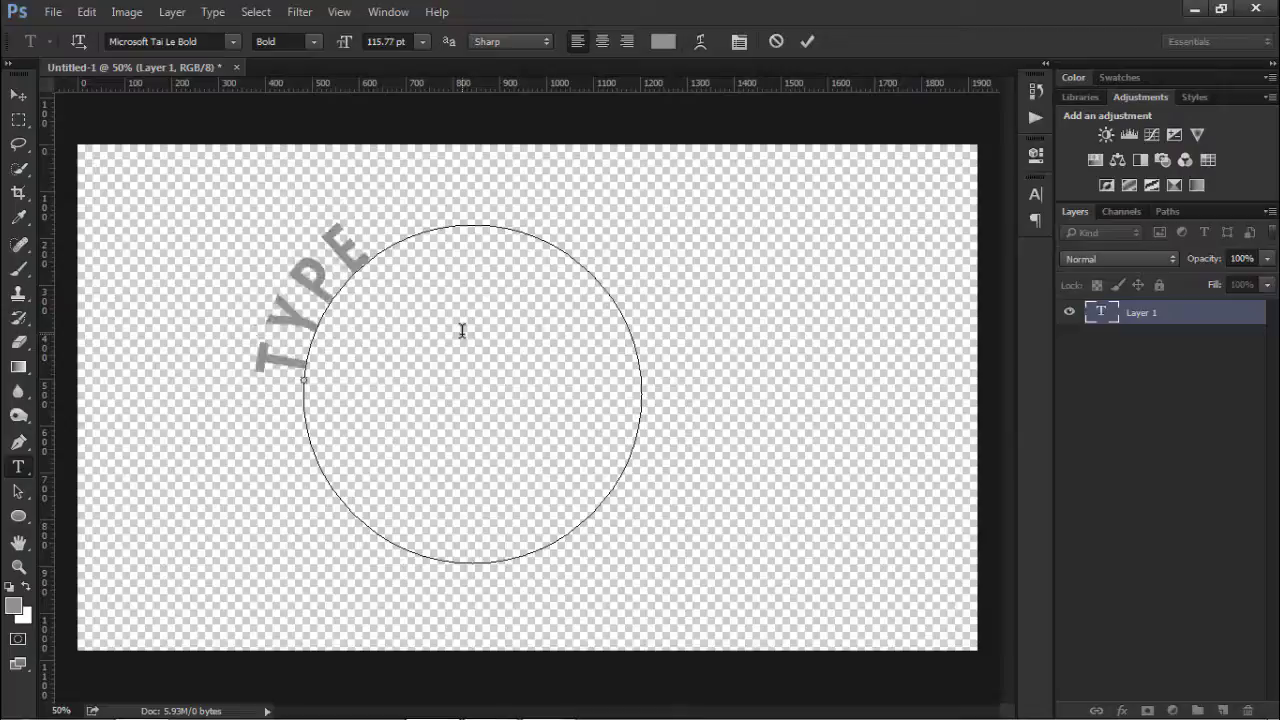
{"action": "type", "text": " YO"}
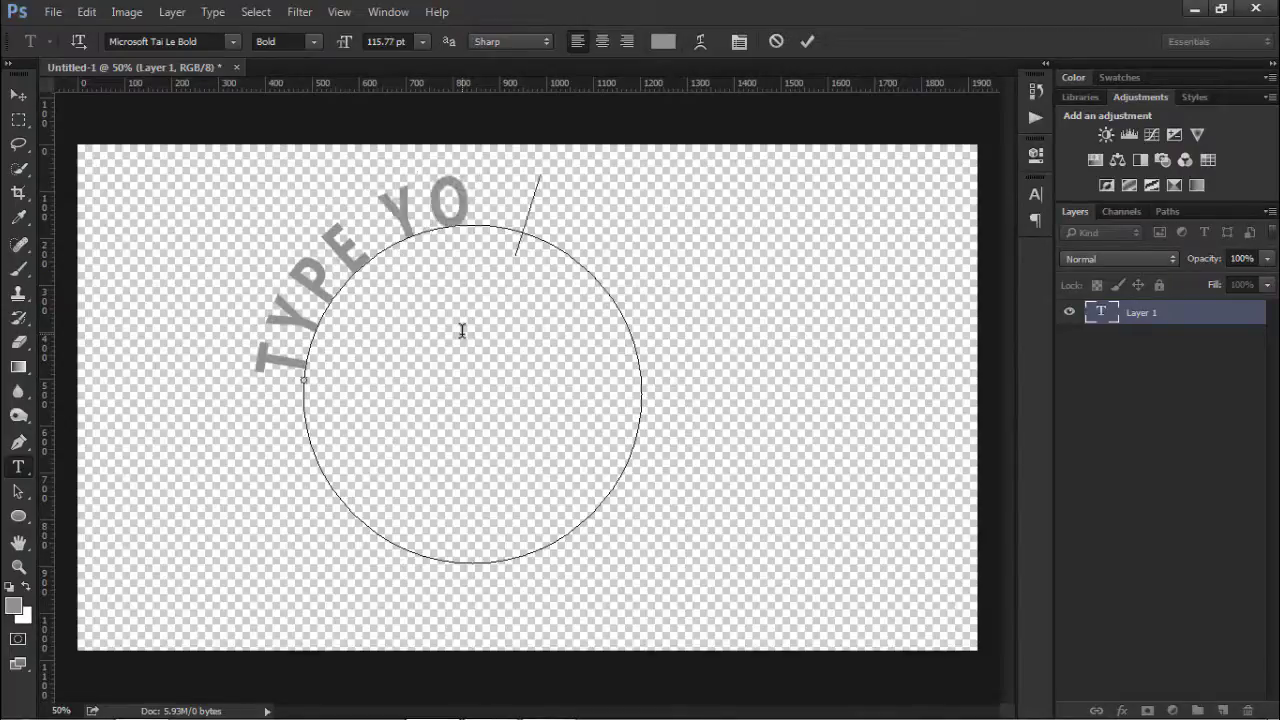
{"action": "type", "text": "UR TE"}
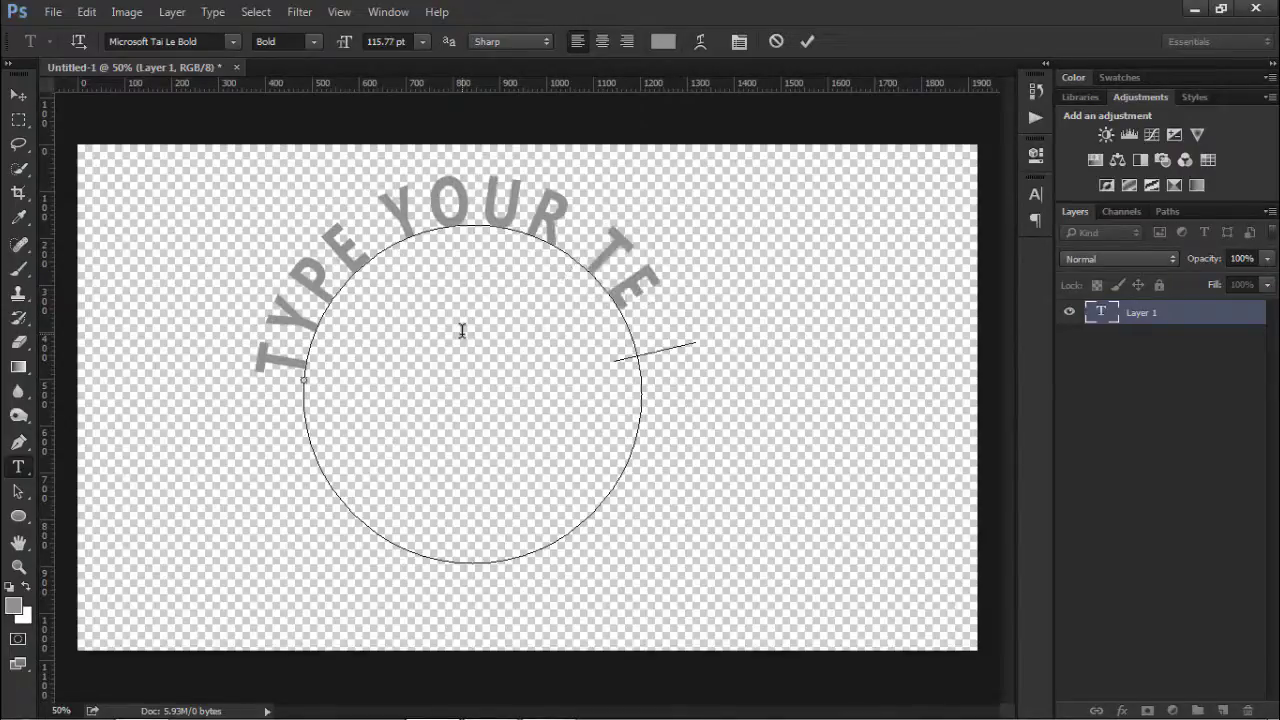
{"action": "type", "text": "XT IN SH"}
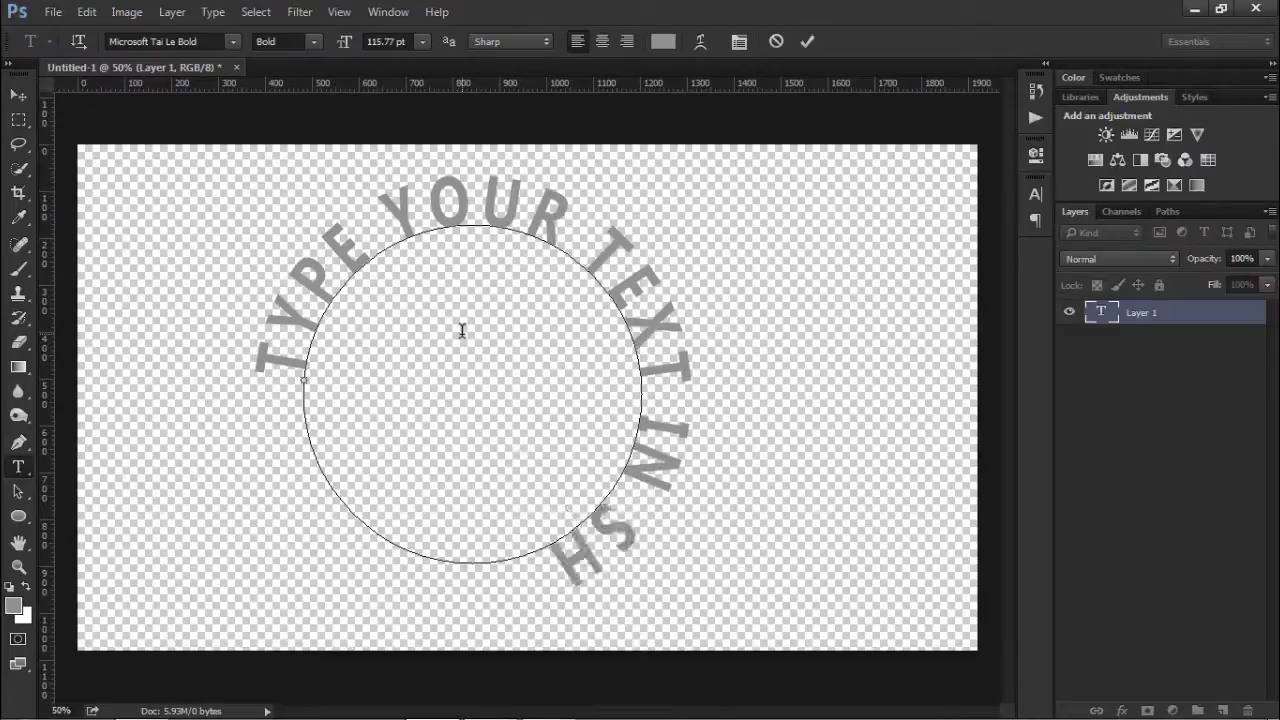
{"action": "type", "text": "ORT"}
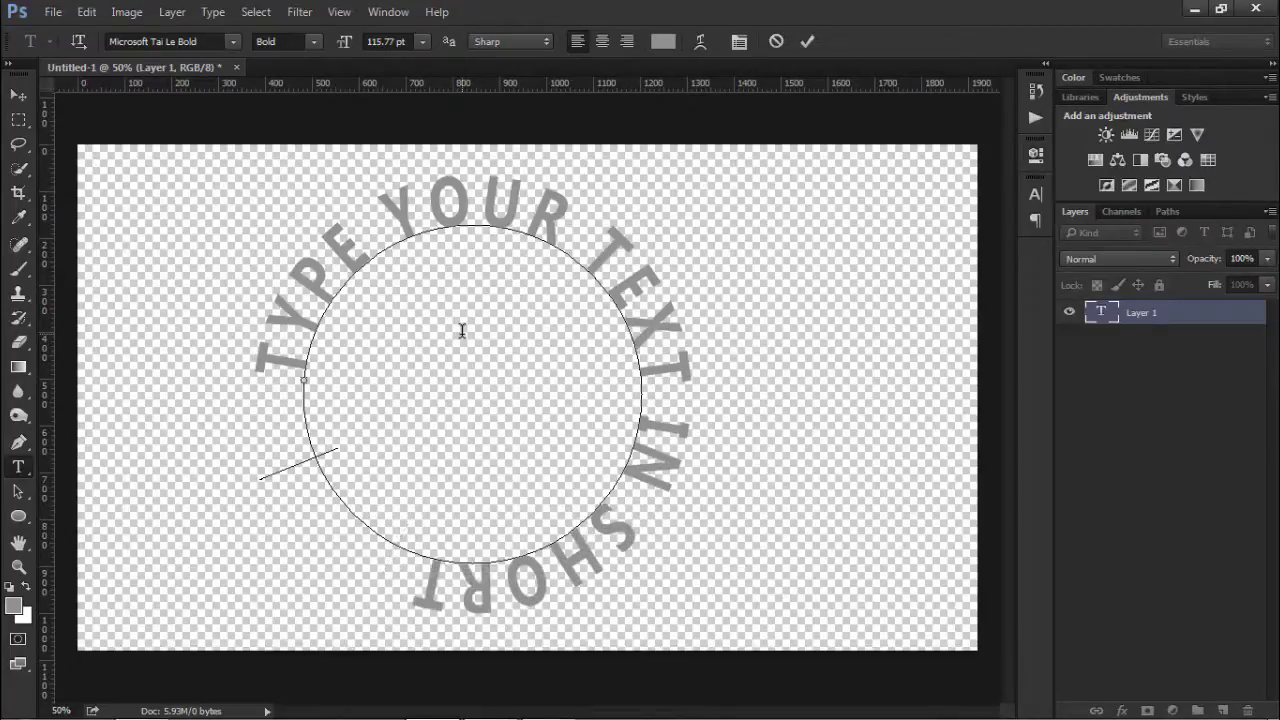
{"action": "type", "text": " FORM"}
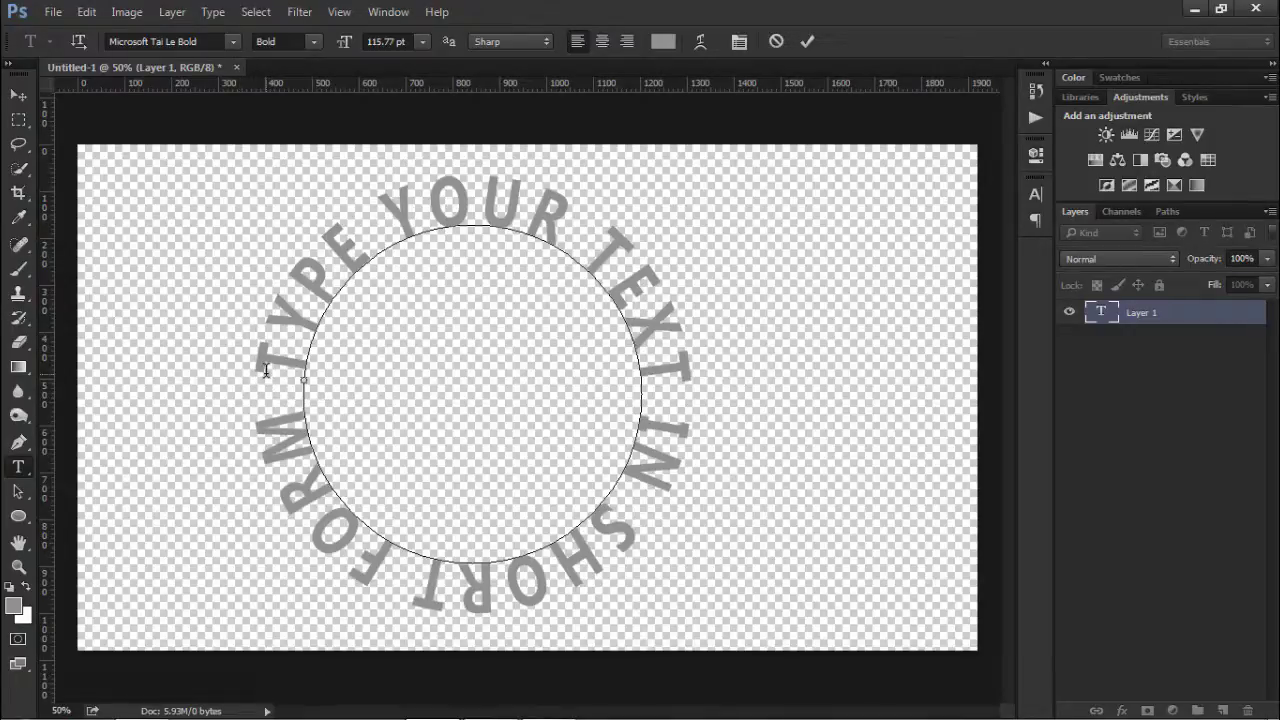
Step: Select all the circular text and clear it, leaving an empty transparent canvas
{"action": "mouse_move", "coordinate": [267, 365]}
{"action": "left_mouse_down"}
{"action": "mouse_move", "coordinate": [369, 572]}
{"action": "mouse_move", "coordinate": [263, 360]}
{"action": "left_mouse_up"}
{"action": "mouse_move", "coordinate": [268, 360]}
{"action": "left_mouse_down"}
{"action": "mouse_move", "coordinate": [478, 590]}
{"action": "mouse_move", "coordinate": [280, 428]}
{"action": "mouse_move", "coordinate": [276, 402]}
{"action": "left_mouse_up"}
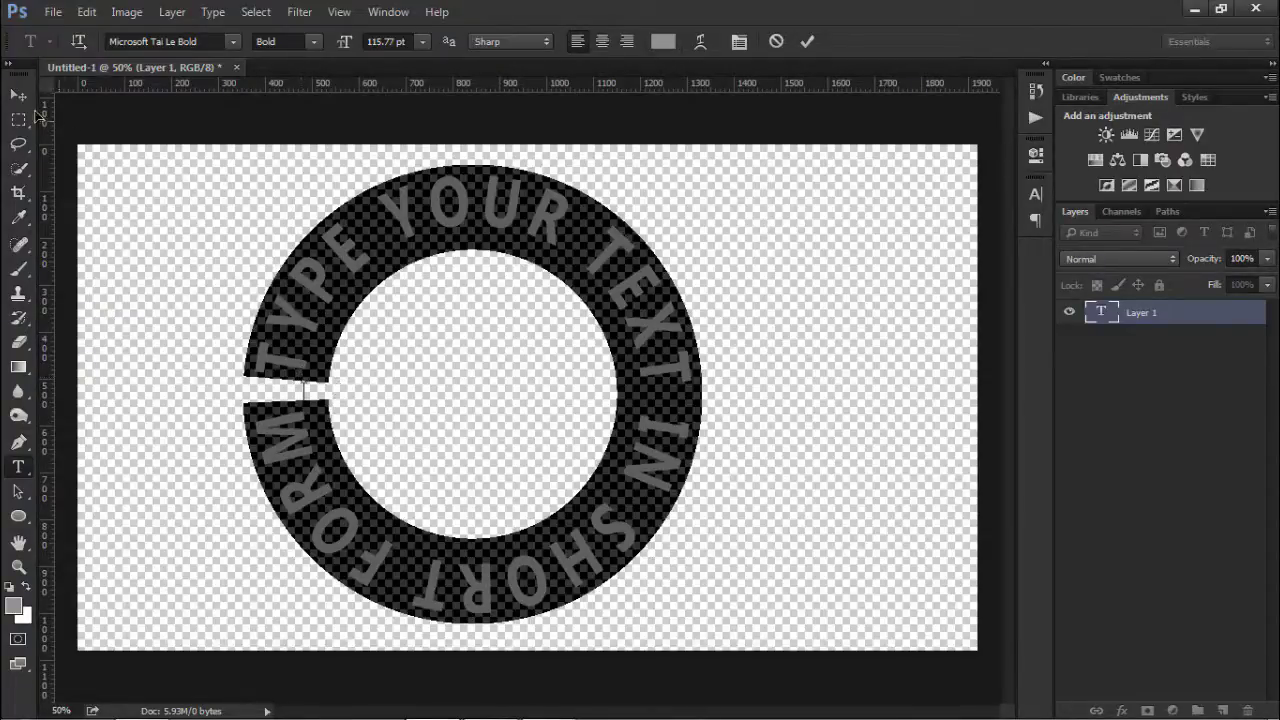
{"action": "left_click", "coordinate": [18, 94]}
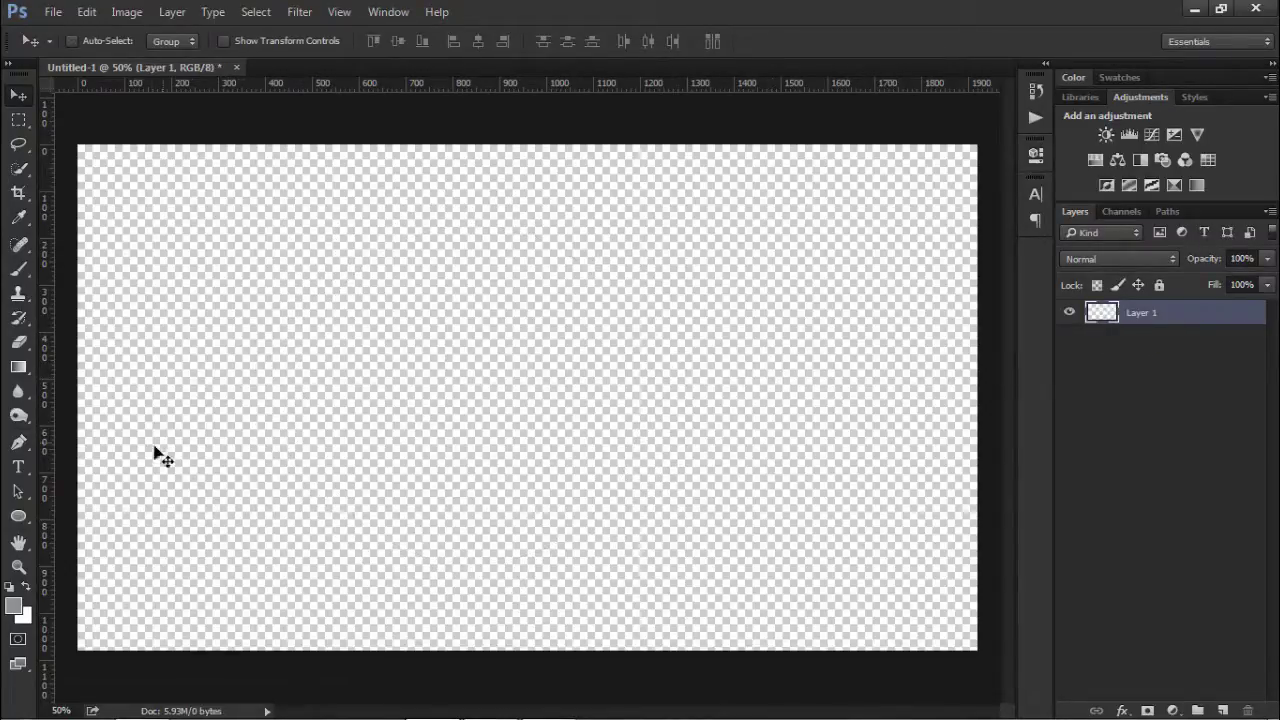
Step: Draw a Path-mode rectangle about 1282 by 578 px with the Rectangle Tool
{"action": "left_click", "coordinate": [20, 514]}
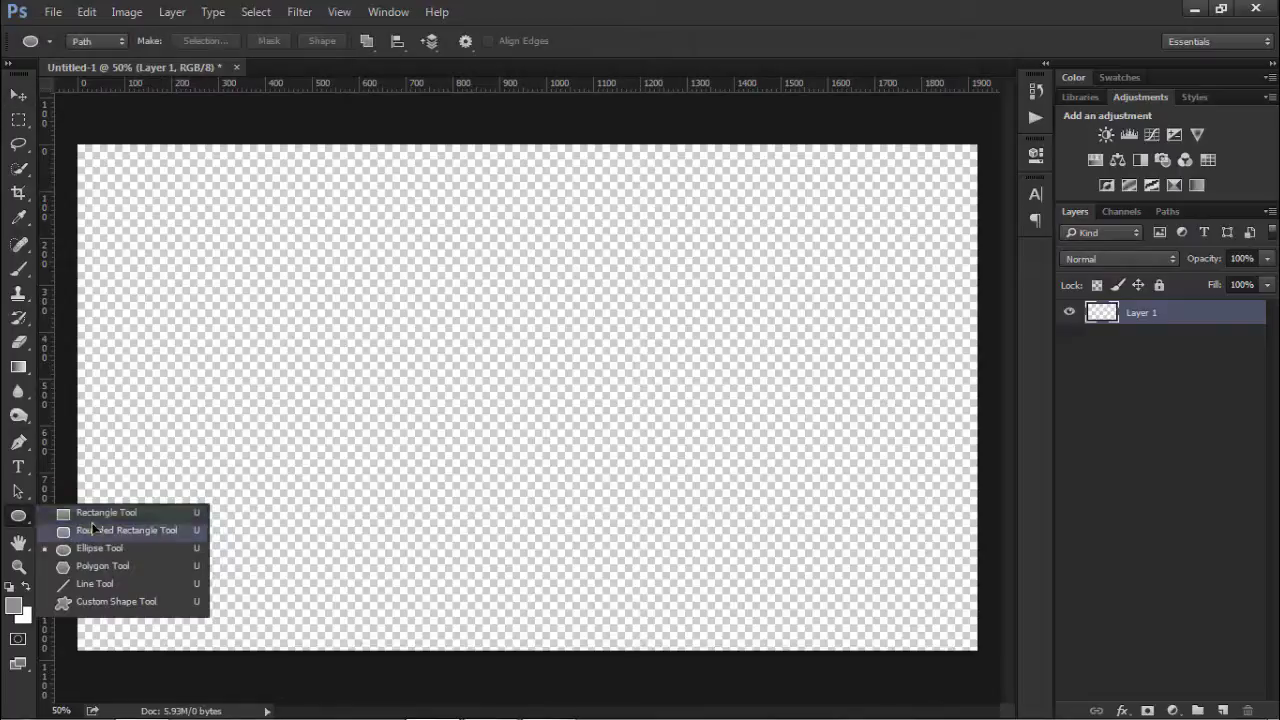
{"action": "left_click", "coordinate": [93, 510]}
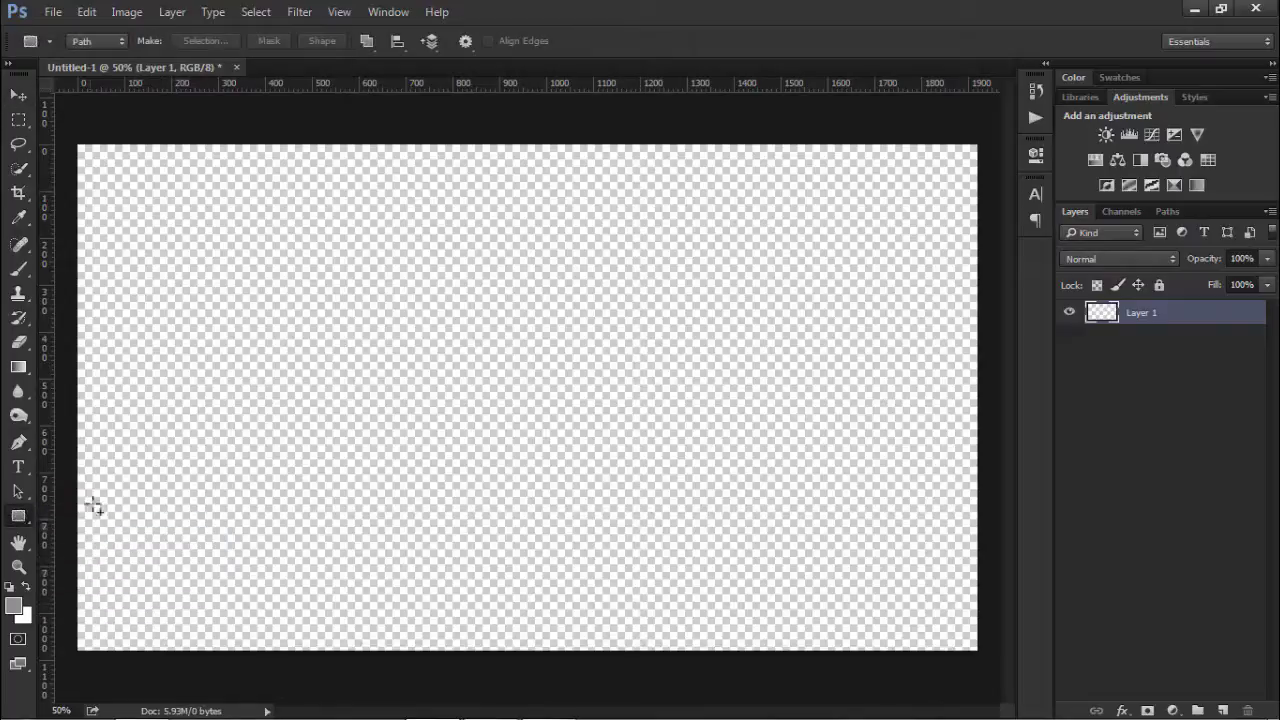
{"action": "left_click", "coordinate": [88, 42]}
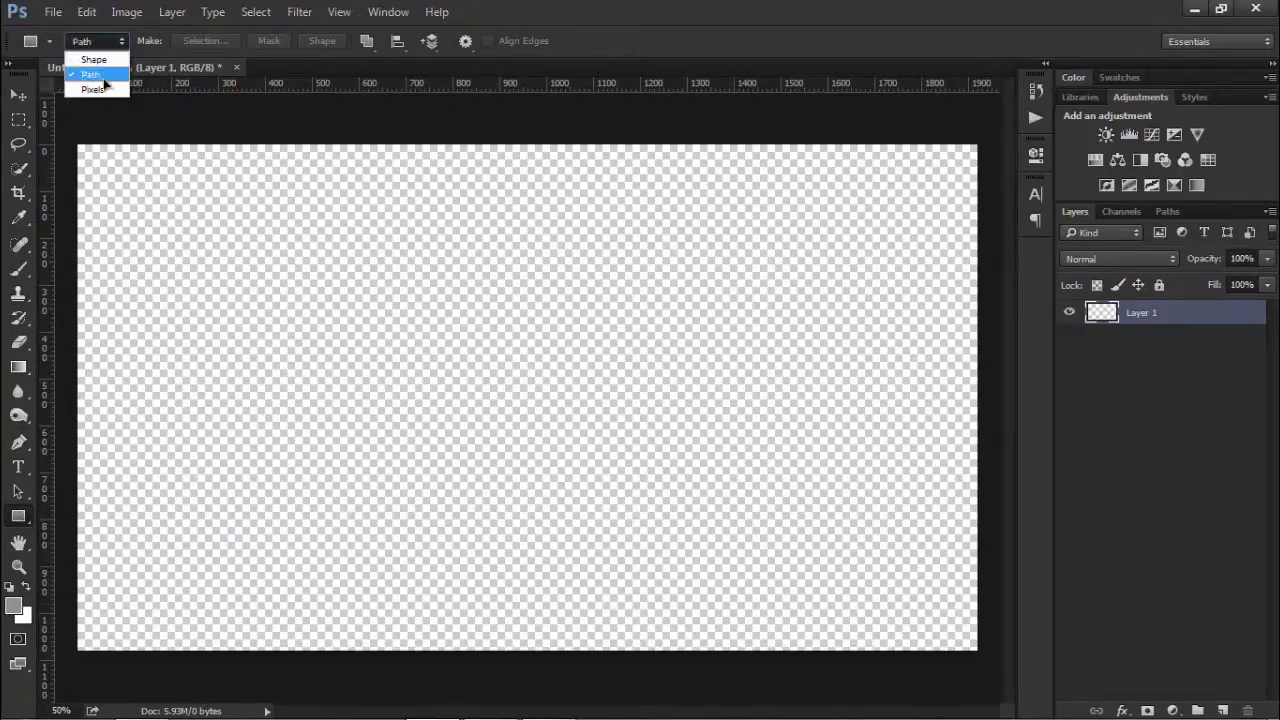
{"action": "left_click", "coordinate": [104, 80]}
{"action": "left_click_drag", "start_coordinate": [134, 284], "coordinate": [806, 535]}
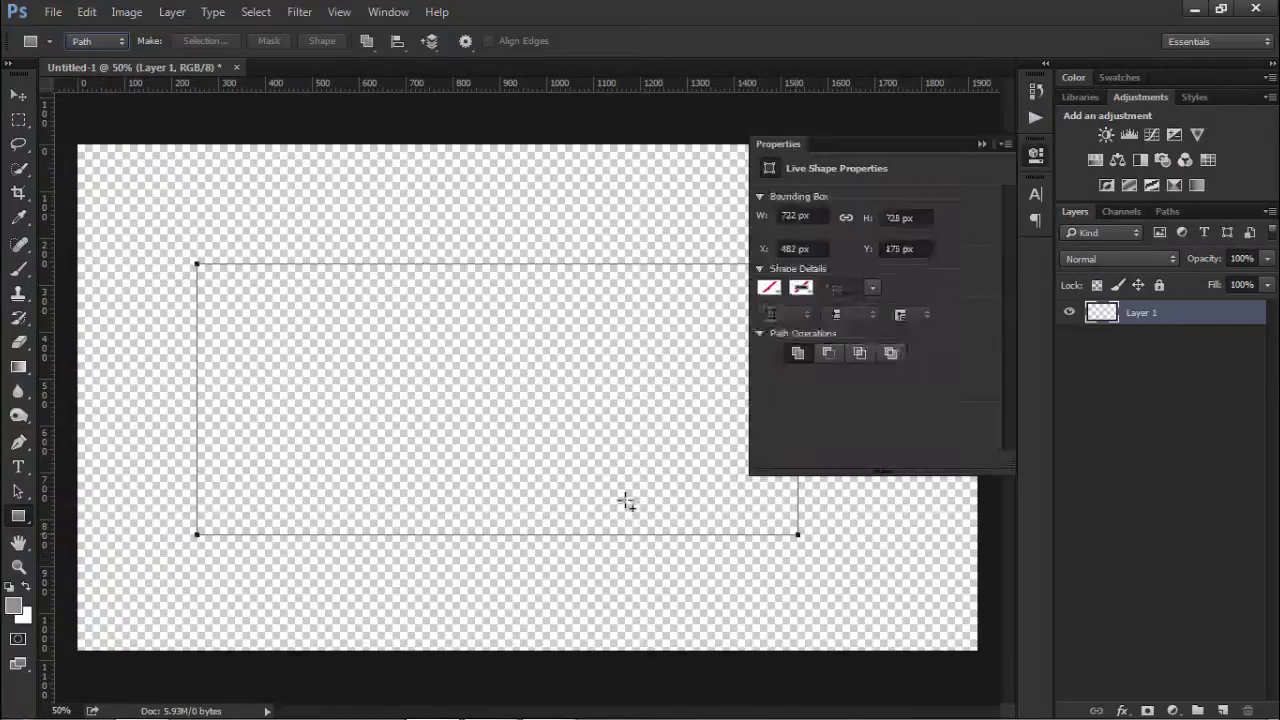
{"action": "left_click", "coordinate": [982, 144]}
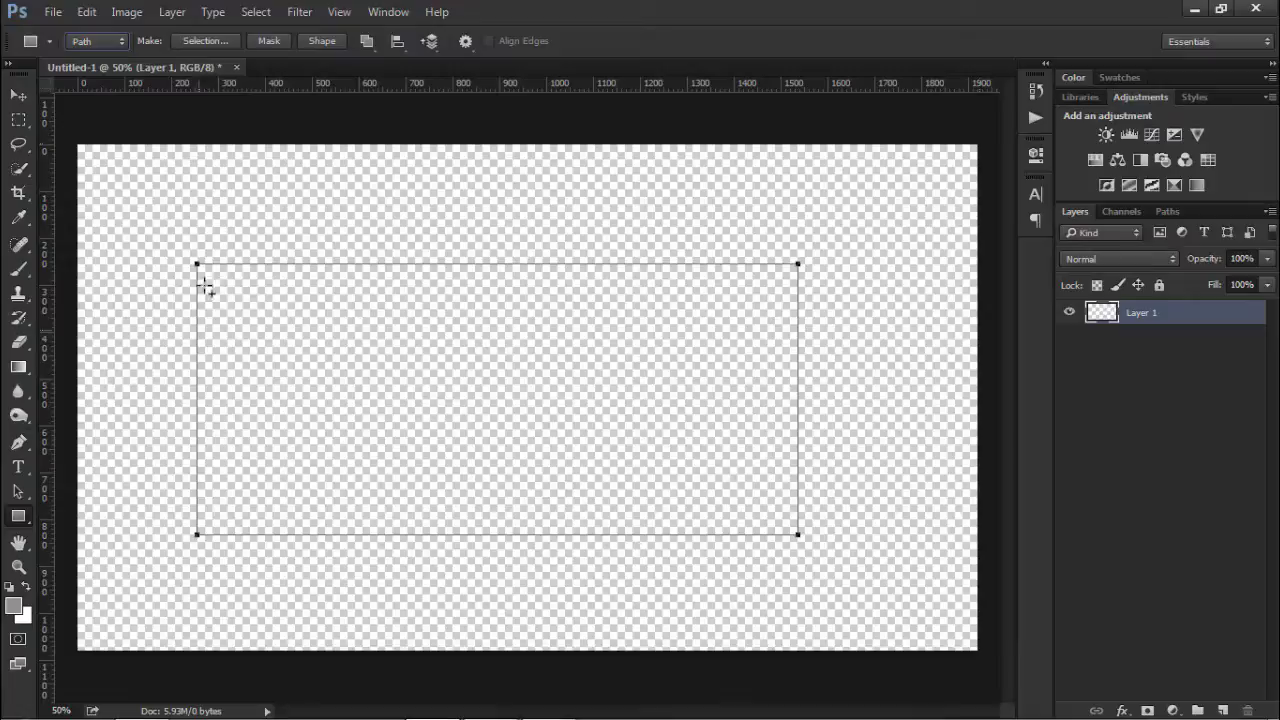
Step: Type 'Rectanguler text typing' along the rectangle path, fixing a typo
{"action": "left_click", "coordinate": [18, 466]}
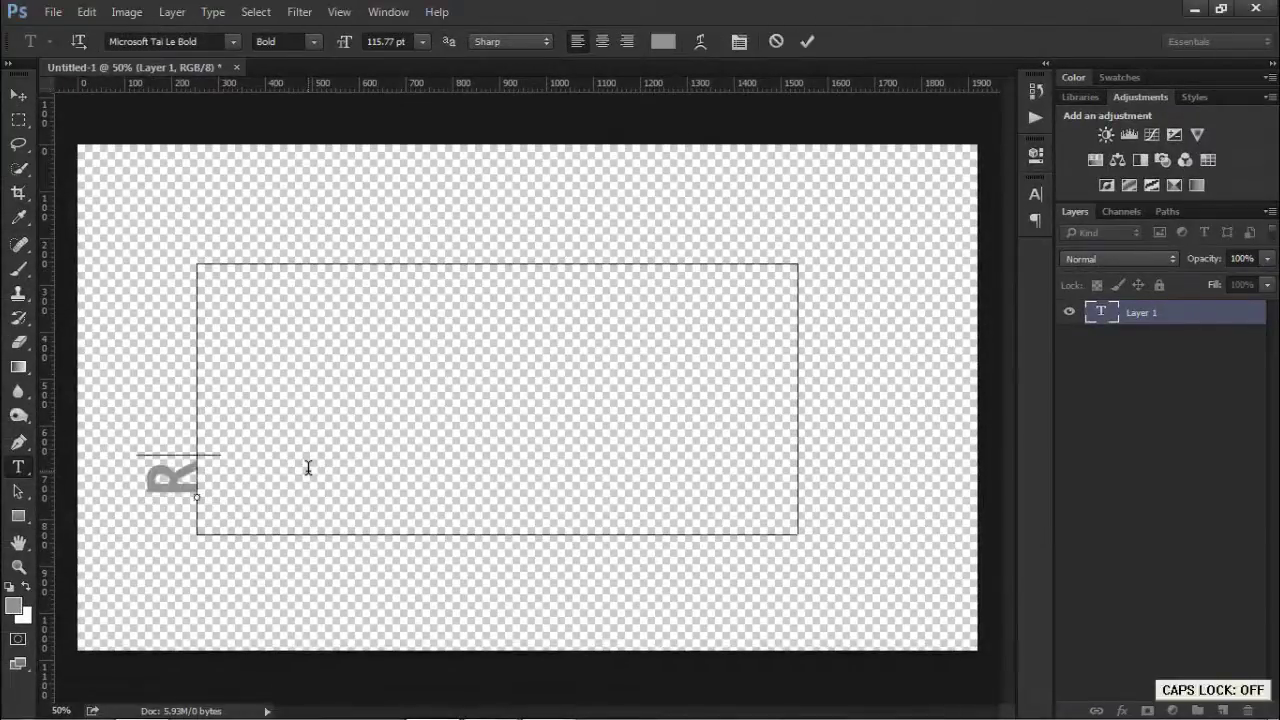
{"action": "type", "text": "ectu"}
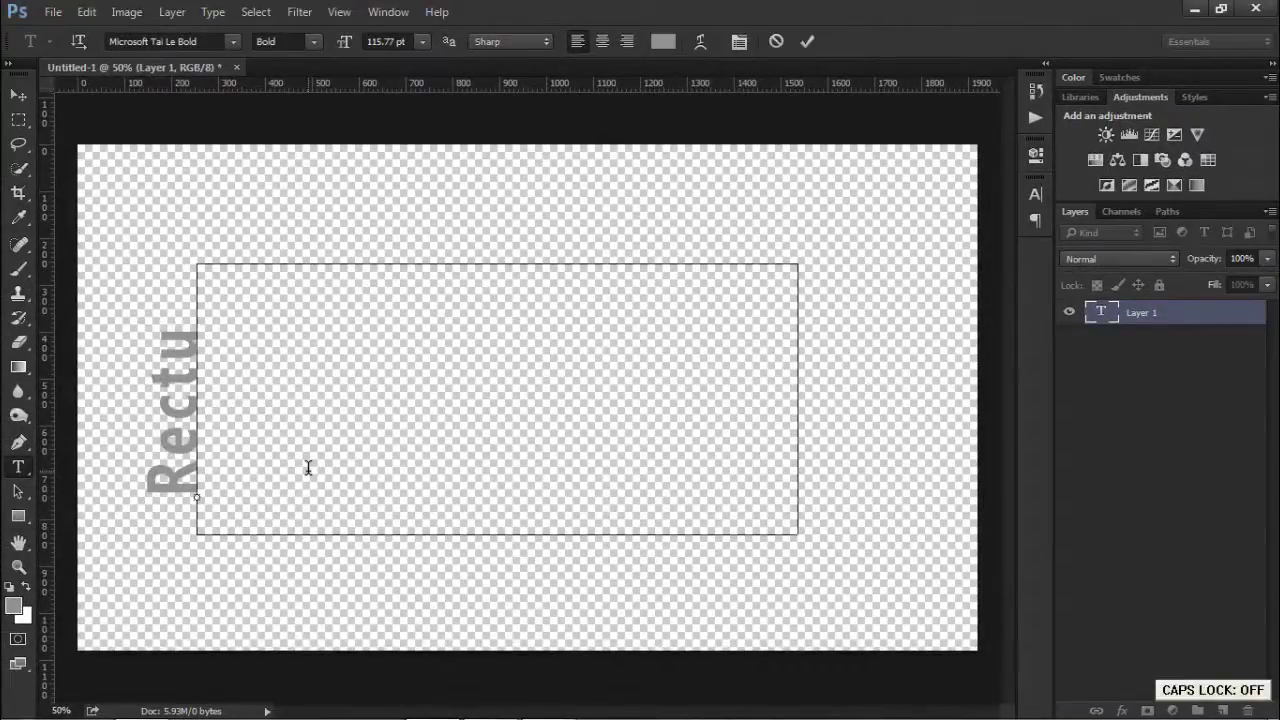
{"action": "key", "text": "BackSpace"}
{"action": "type", "text": "ang"}
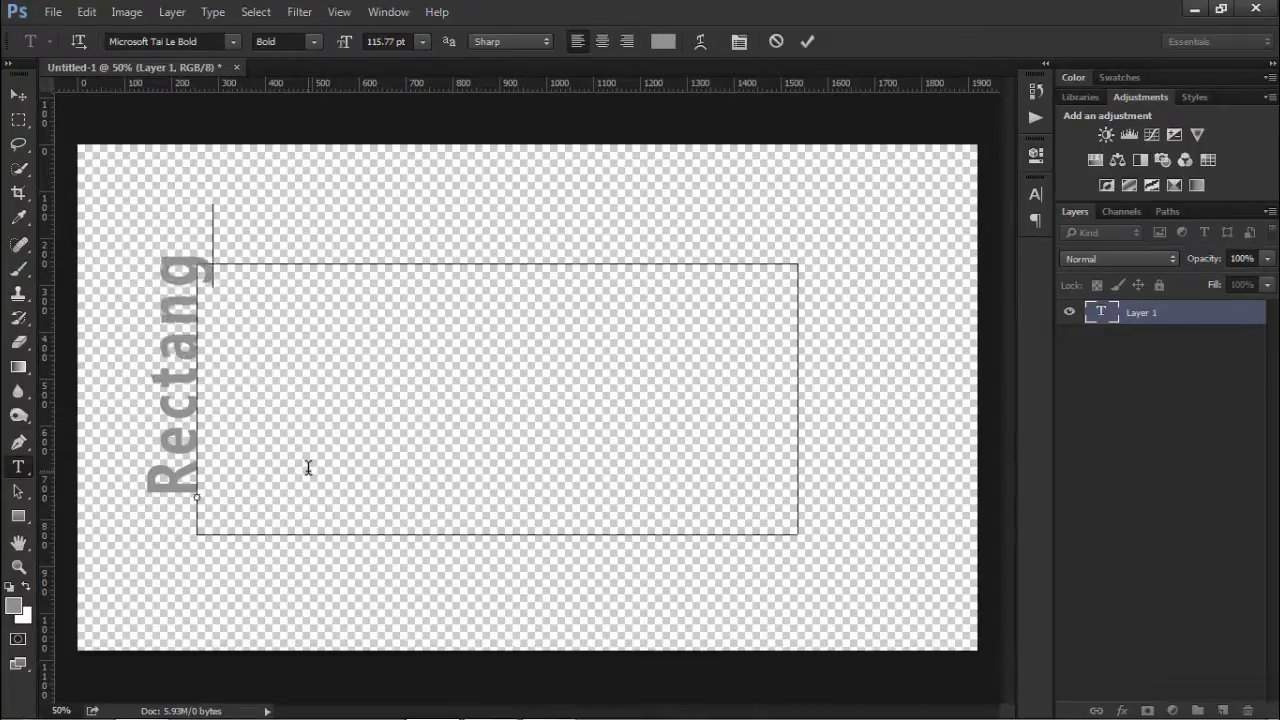
{"action": "type", "text": "uler"}
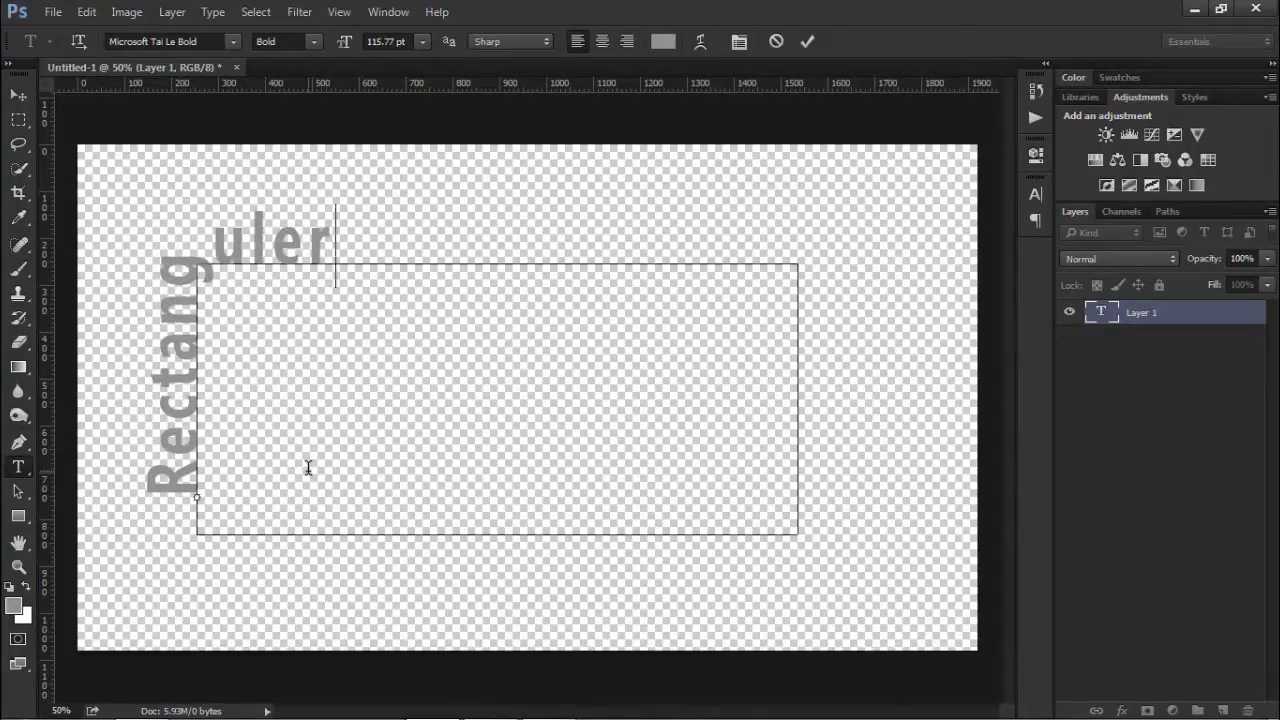
{"action": "type", "text": " text"}
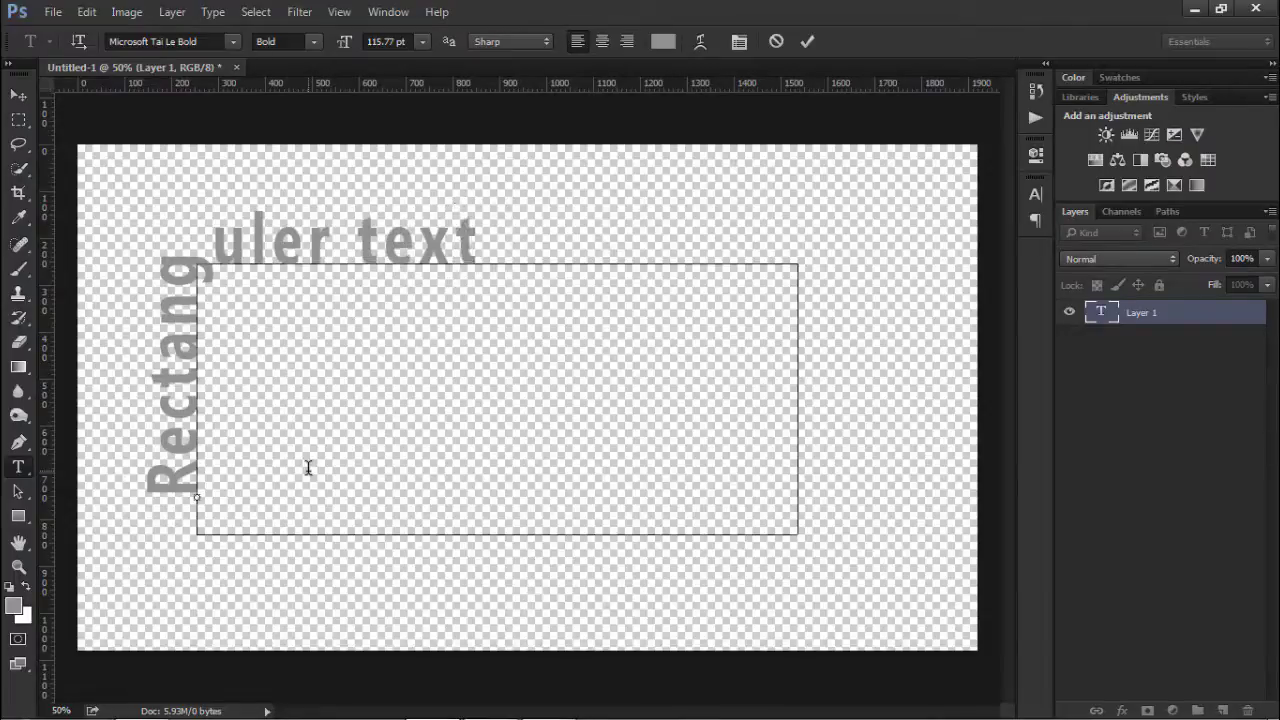
{"action": "type", "text": " typing"}
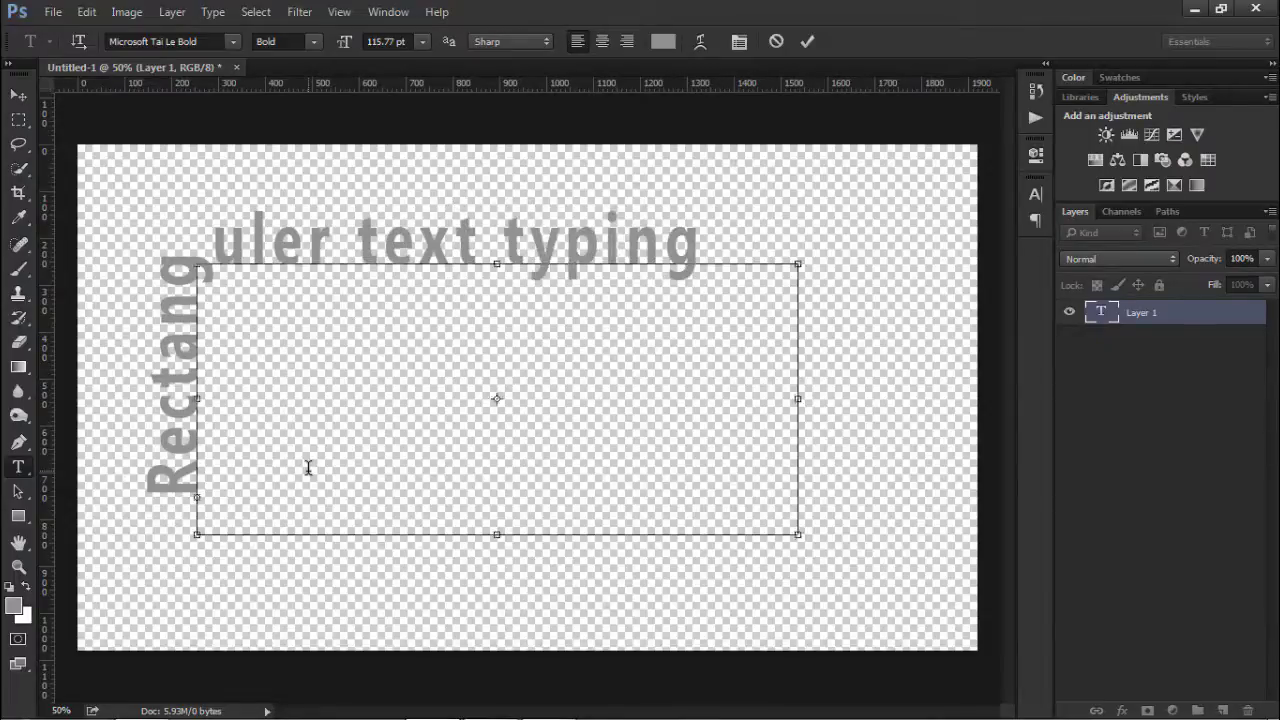
Step: Select all the path text, then put the caret at the text's start
{"action": "key", "text": "ctrl+a"}
{"action": "left_click", "coordinate": [225, 292]}
{"action": "key", "text": "End"}
{"action": "left_click", "coordinate": [171, 480]}
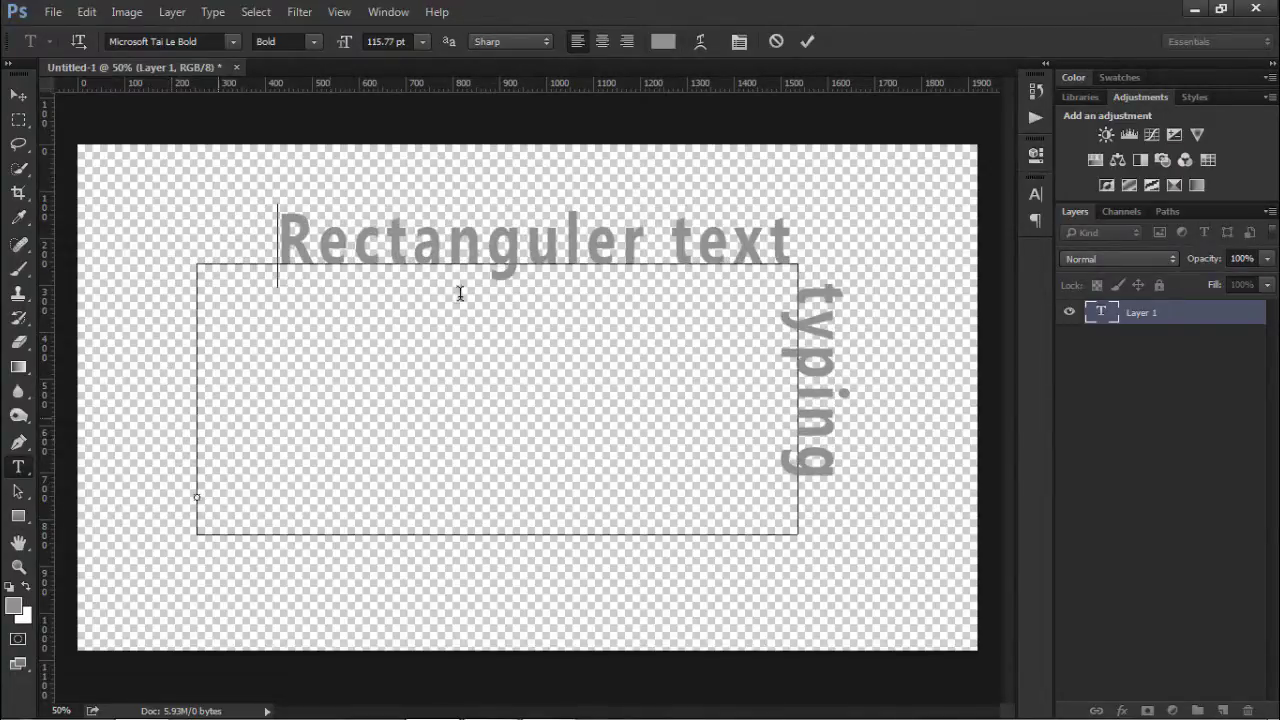
Step: Commit the rectangular text, then undo twice to remove it and its path
{"action": "left_click", "coordinate": [18, 94]}
{"action": "key", "text": "ctrl+alt+z"}
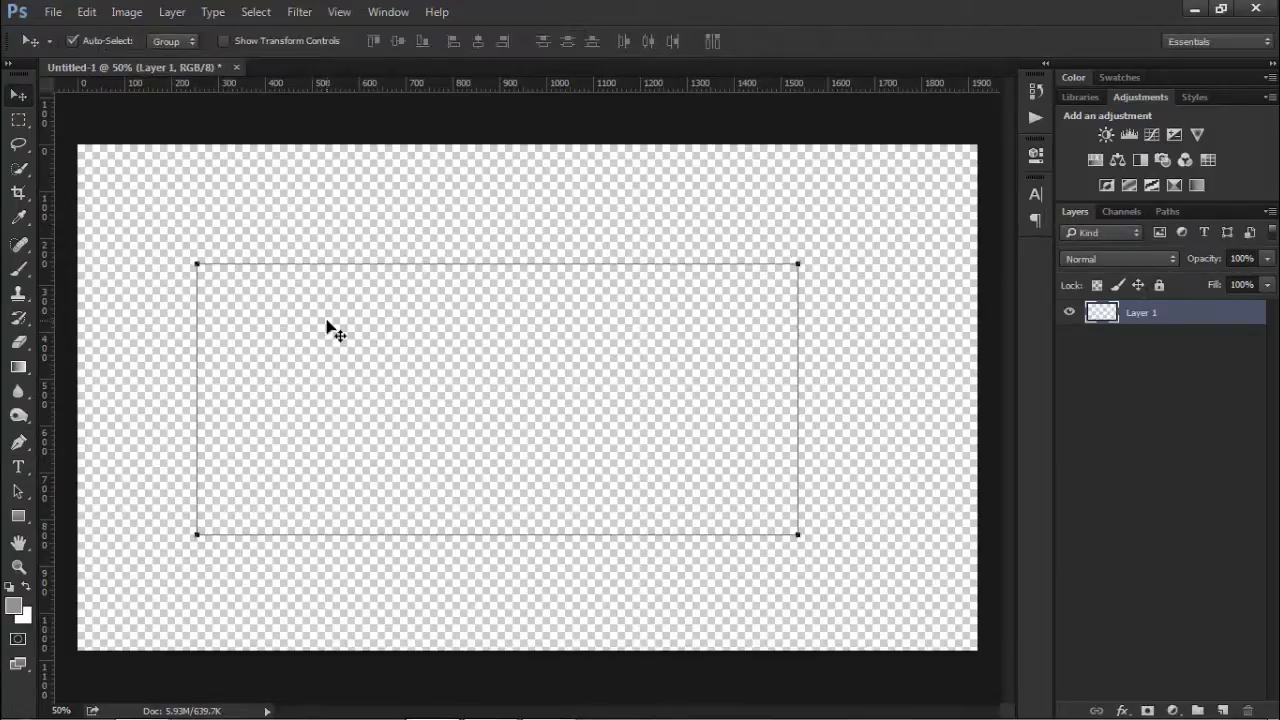
{"action": "key", "text": "ctrl+alt+z"}
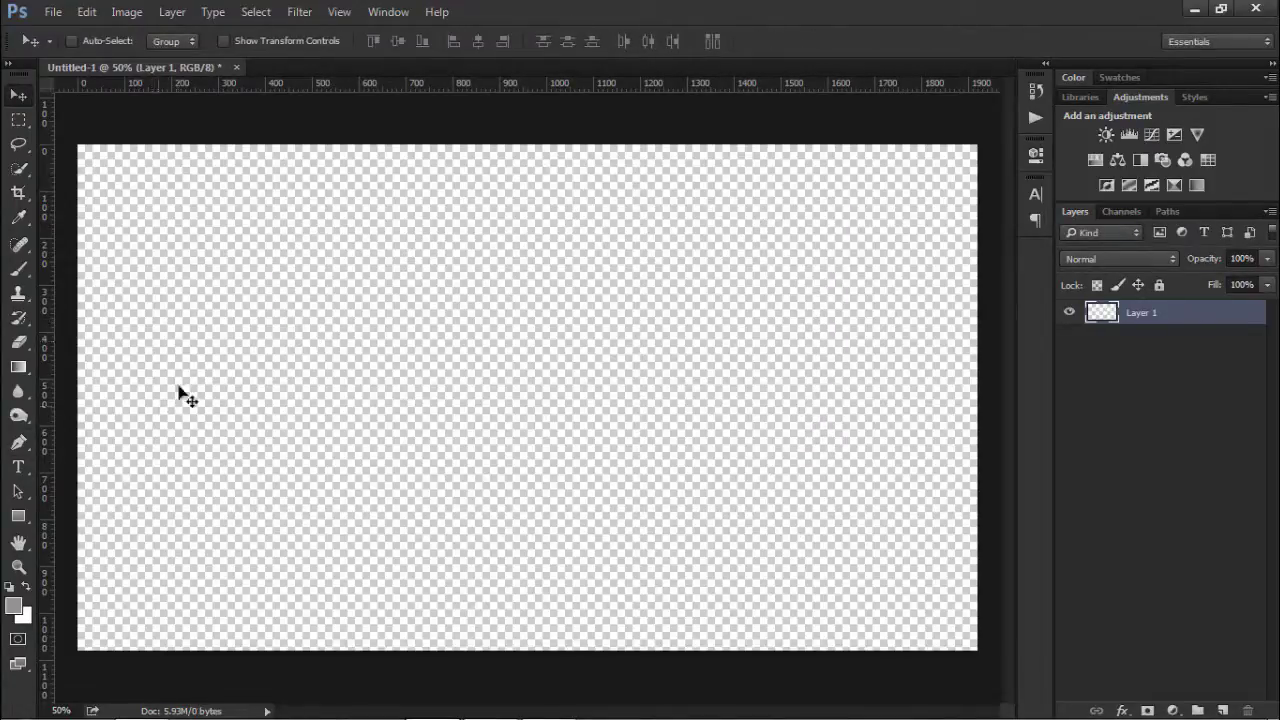
Step: Draw a wavy S-shaped path across the canvas with the Pen tool
{"action": "left_click", "coordinate": [20, 441]}
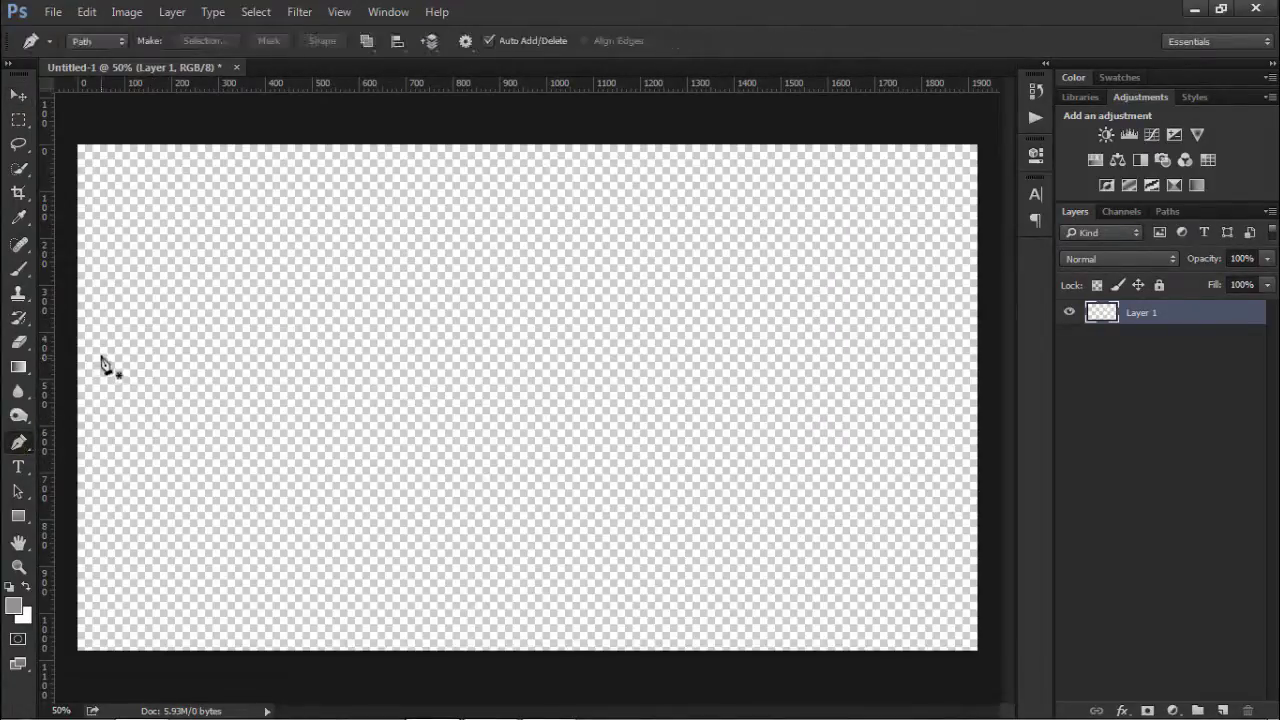
{"action": "left_click", "coordinate": [95, 404]}
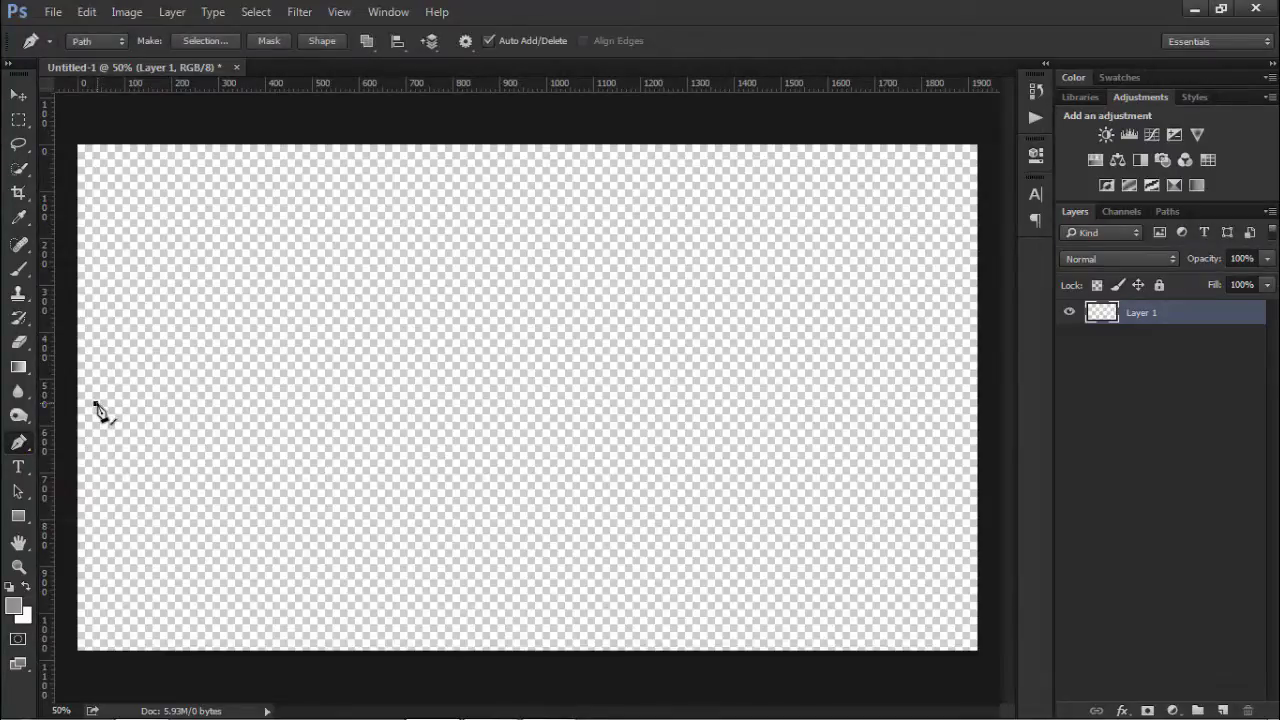
{"action": "key", "text": "p"}
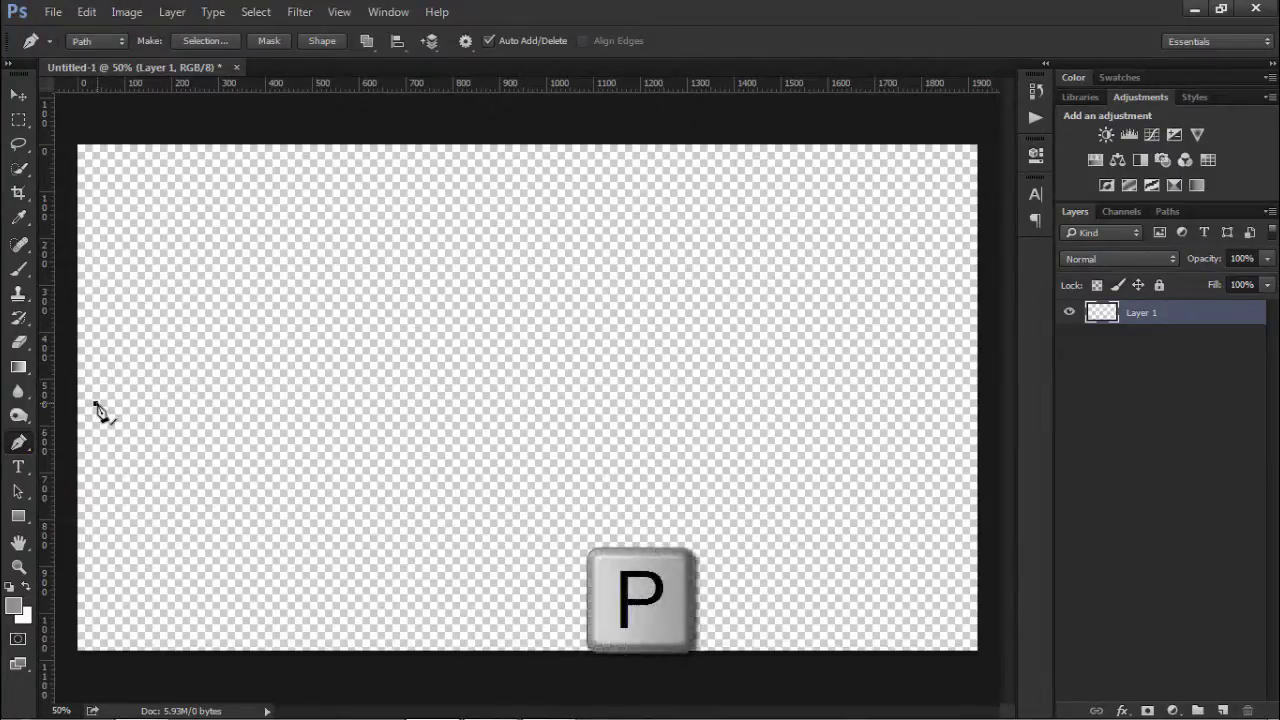
{"action": "left_click", "coordinate": [95, 403]}
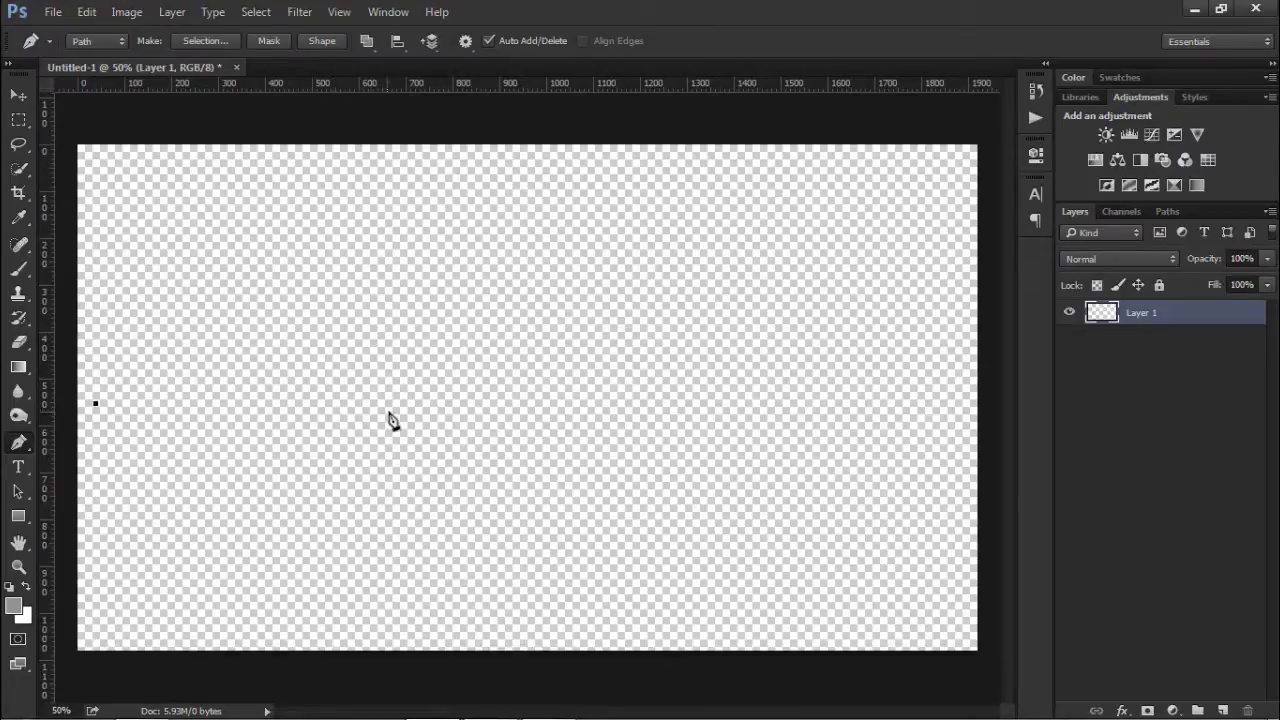
{"action": "left_click_drag", "start_coordinate": [389, 411], "coordinate": [485, 703]}
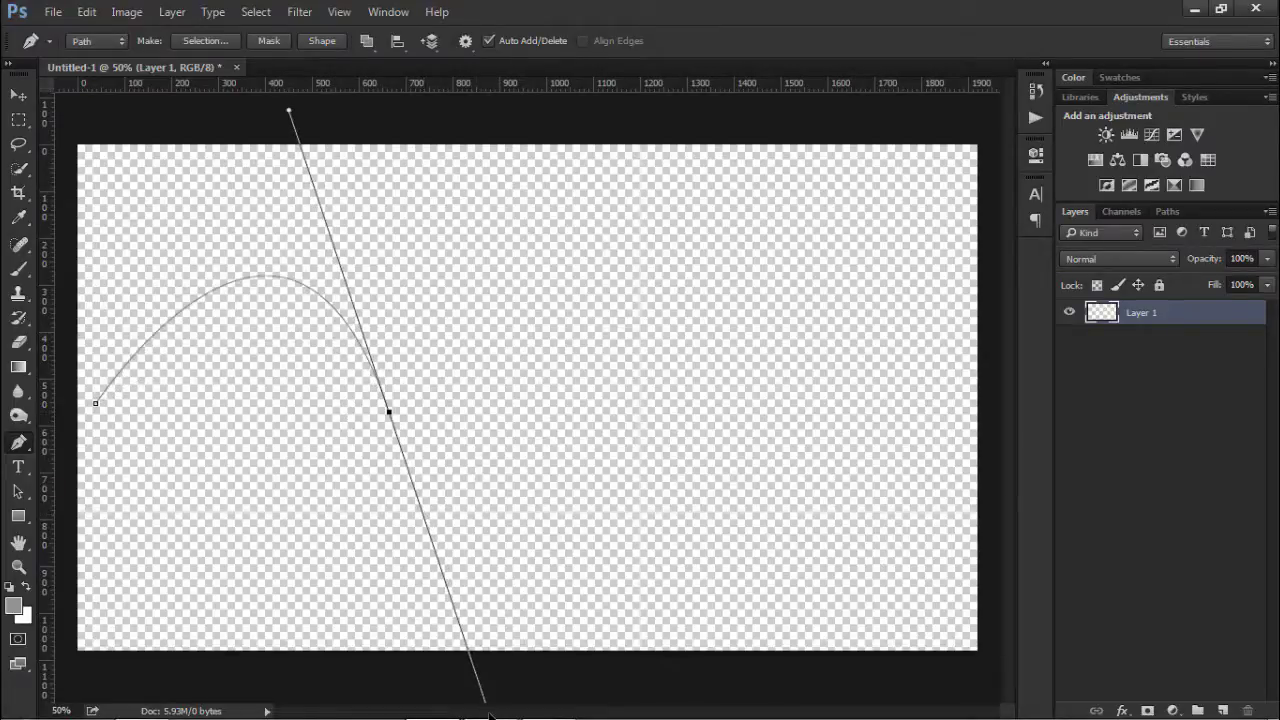
{"action": "left_click_drag", "start_coordinate": [626, 409], "coordinate": [713, 252]}
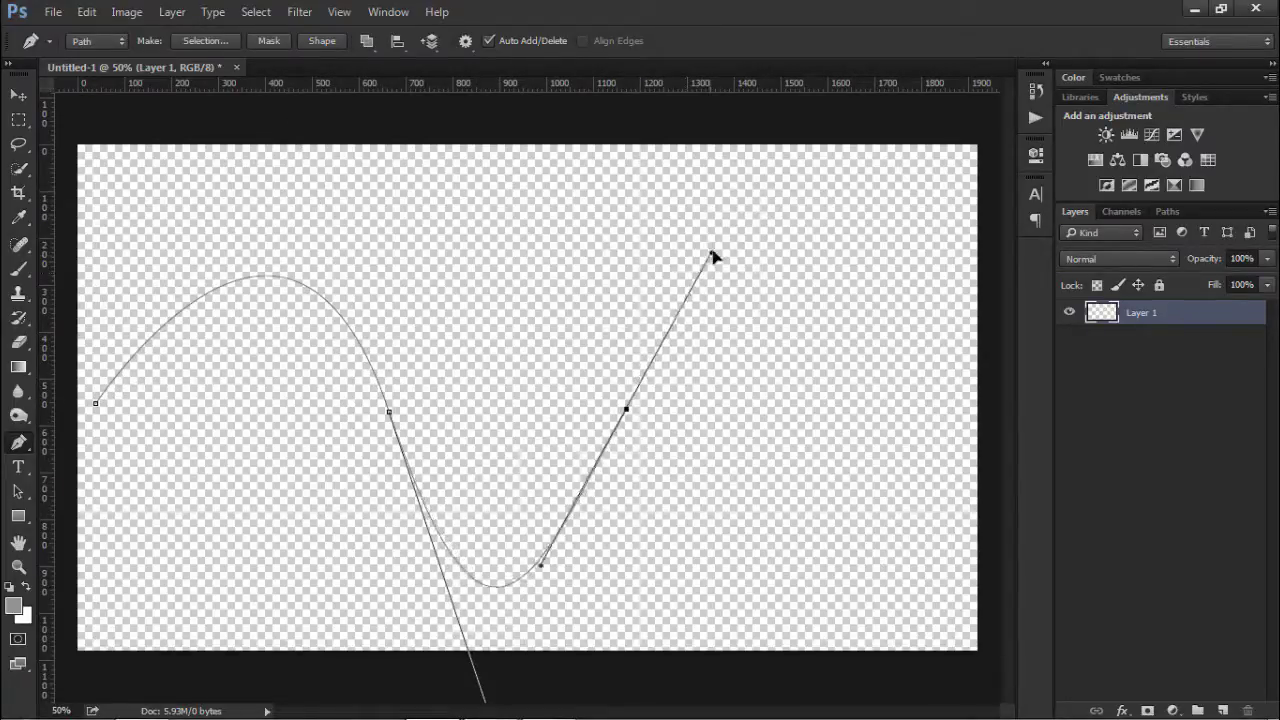
{"action": "left_click_drag", "start_coordinate": [877, 410], "coordinate": [955, 640]}
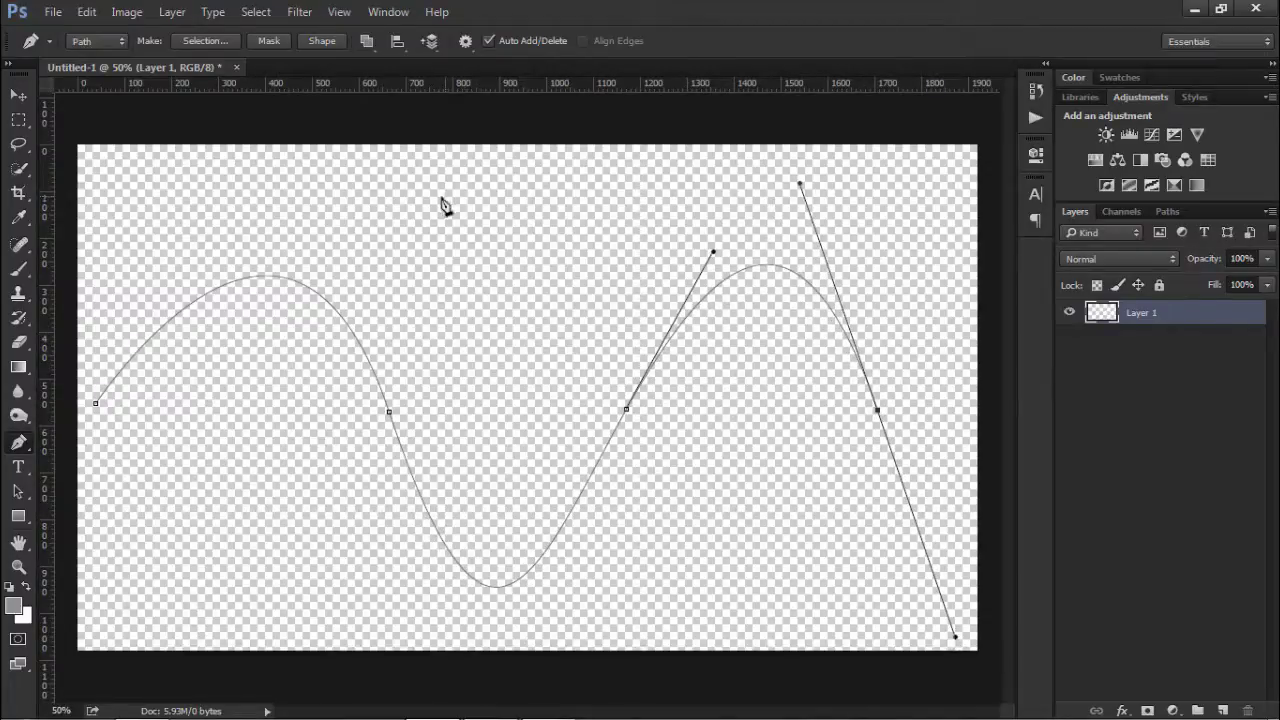
Step: Type 'Wave text typing is easy mathod' along the wave path, correcting typos
{"action": "left_click", "coordinate": [18, 467]}
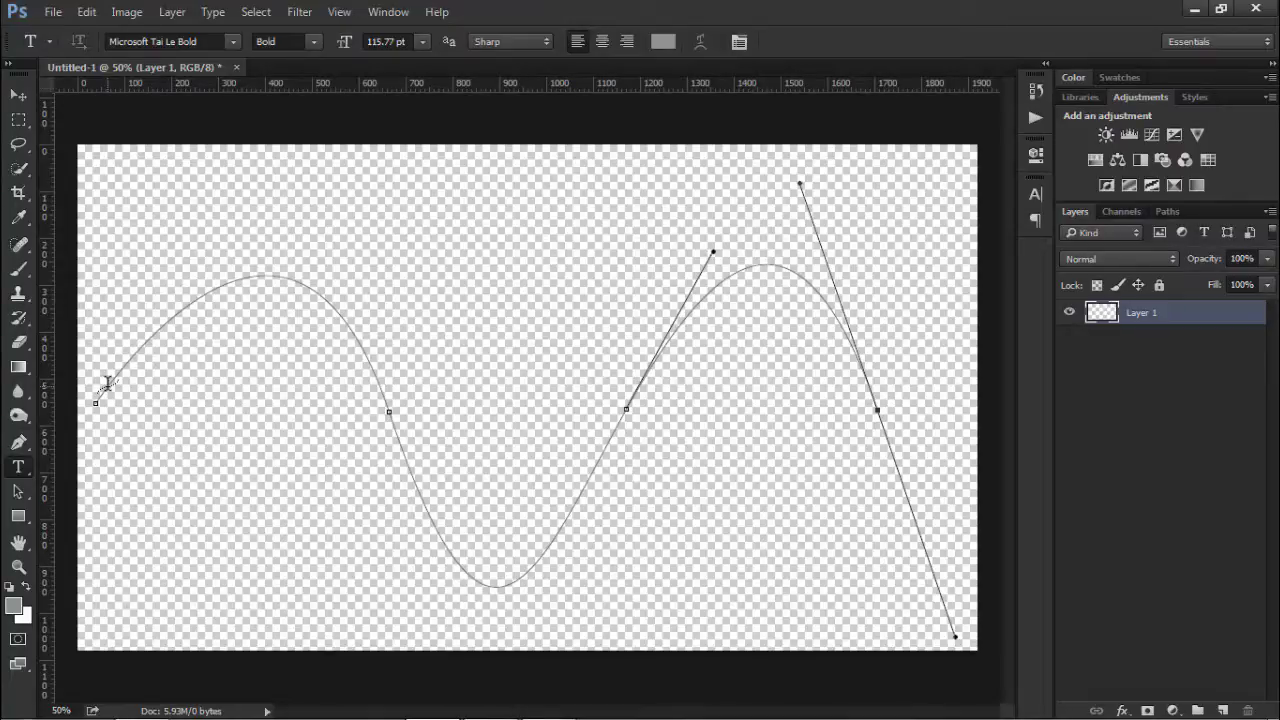
{"action": "left_click", "coordinate": [107, 383]}
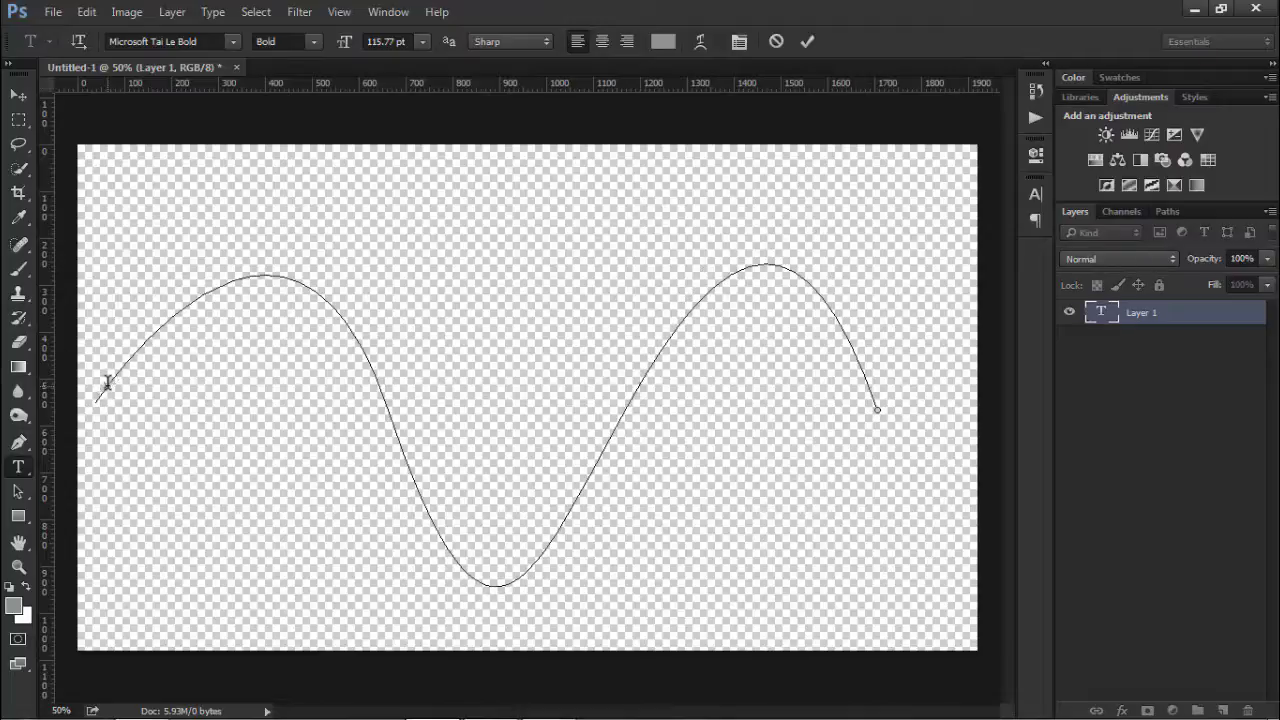
{"action": "key", "text": "Caps_Lock"}
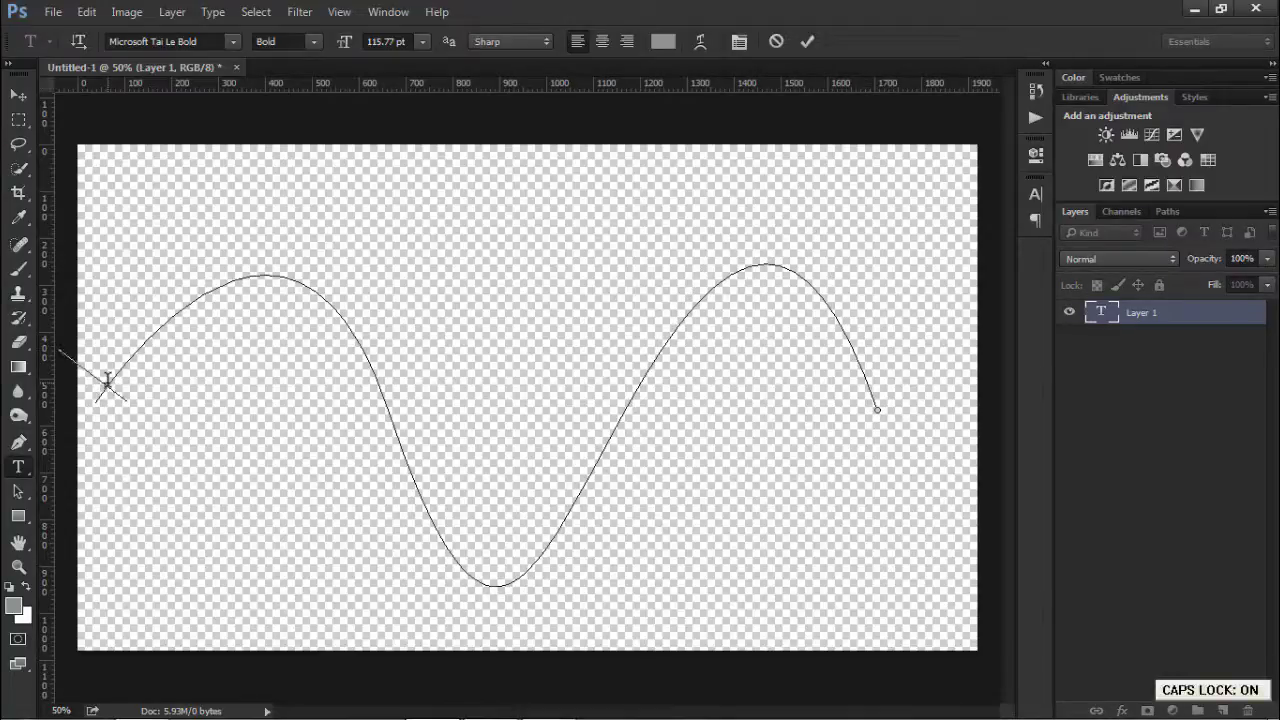
{"action": "type", "text": "W"}
{"action": "key", "text": "Caps_Lock"}
{"action": "type", "text": "ave "}
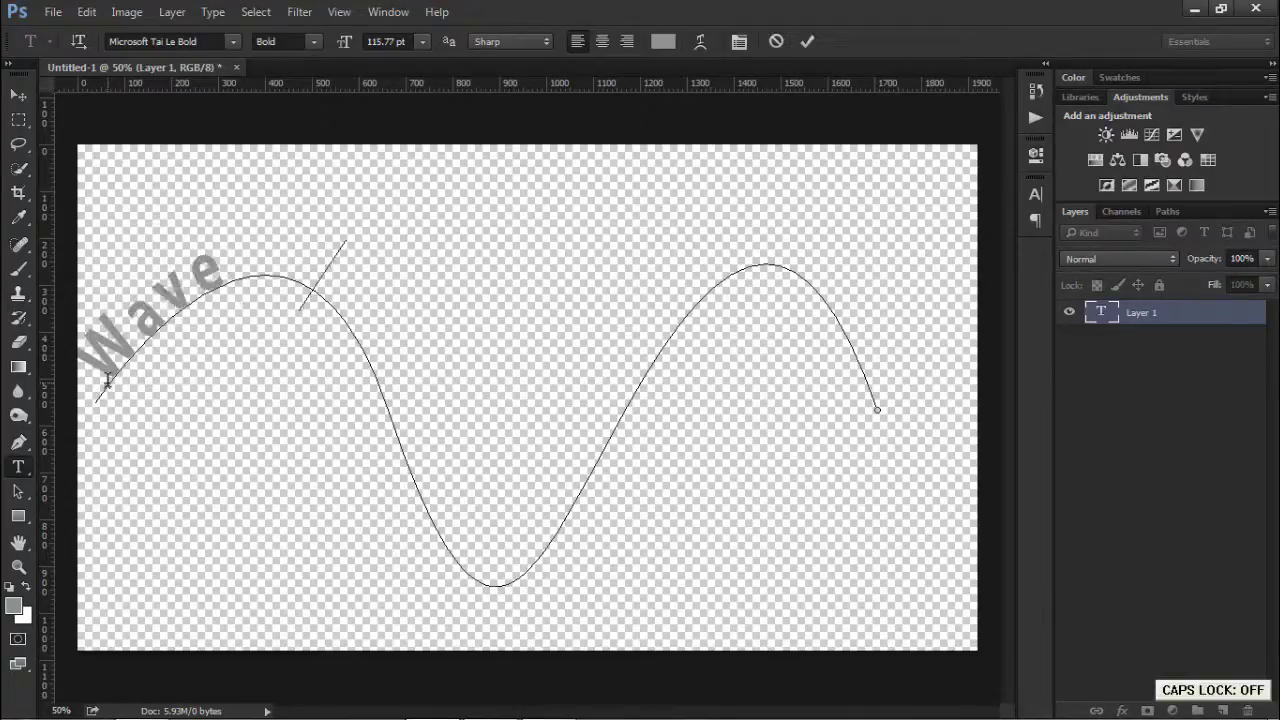
{"action": "type", "text": "text"}
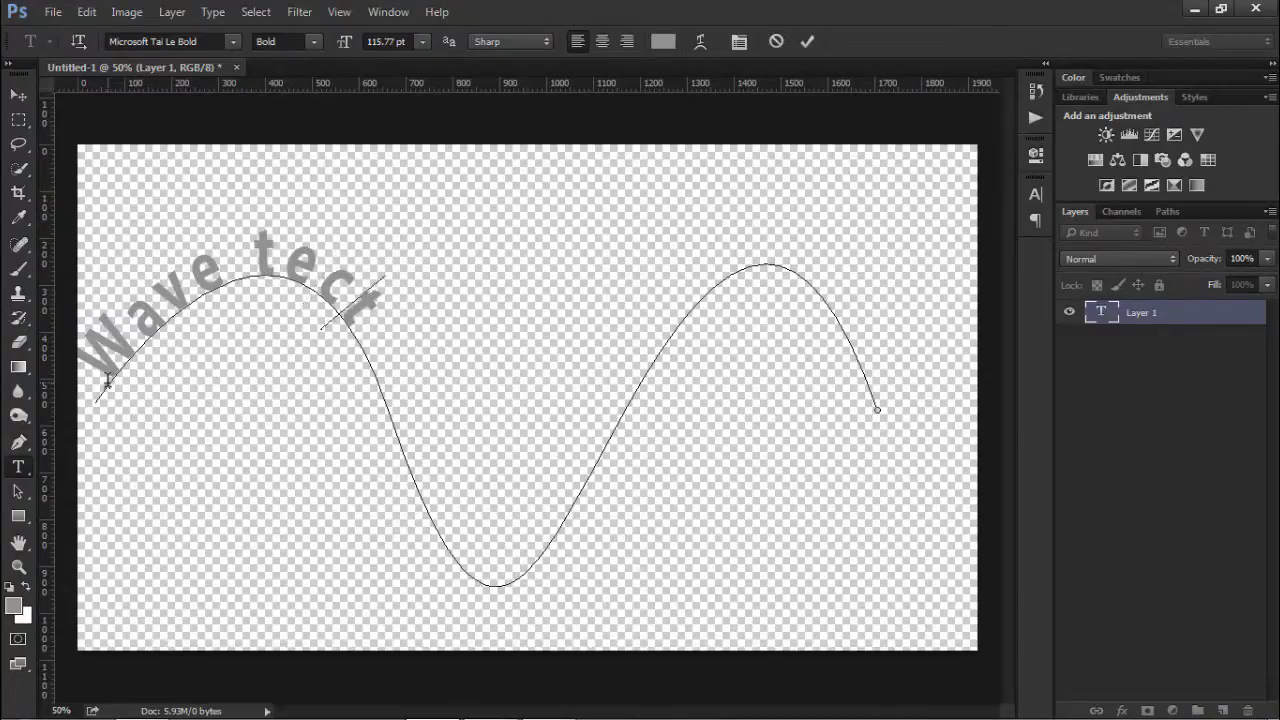
{"action": "key", "text": "BackSpace"}
{"action": "key", "text": "BackSpace"}
{"action": "type", "text": "xt"}
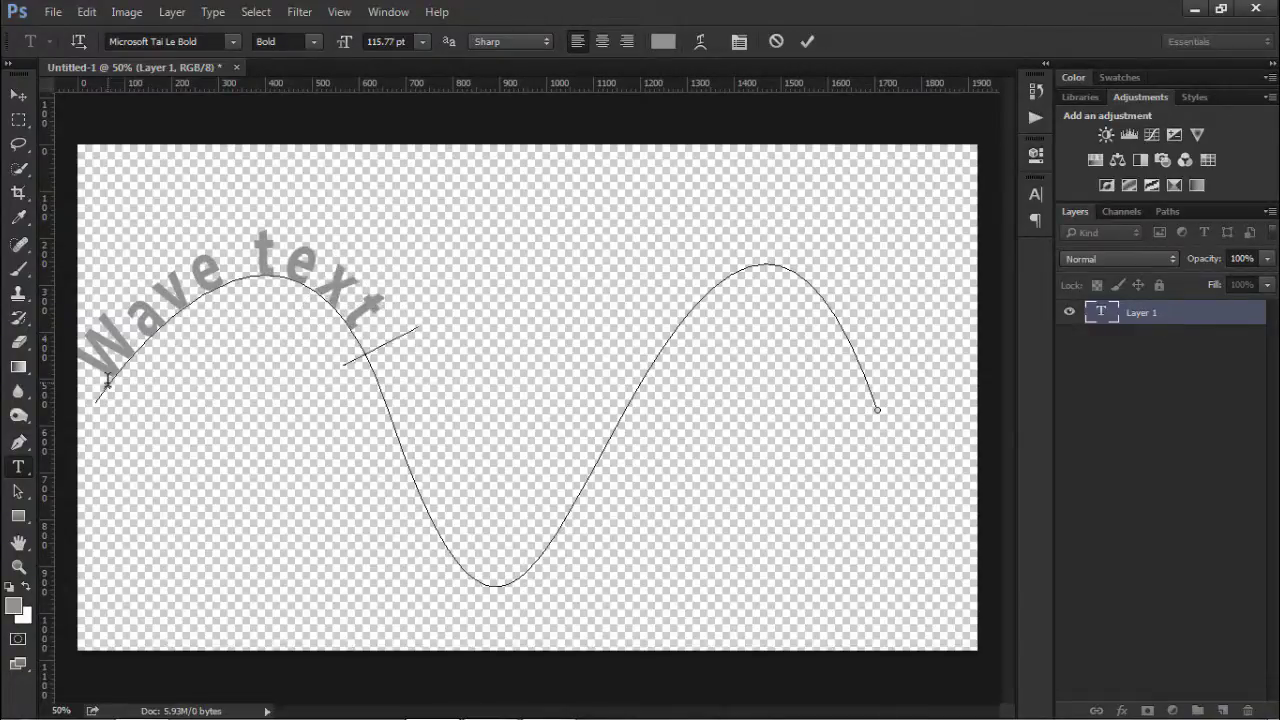
{"action": "type", "text": "    type"}
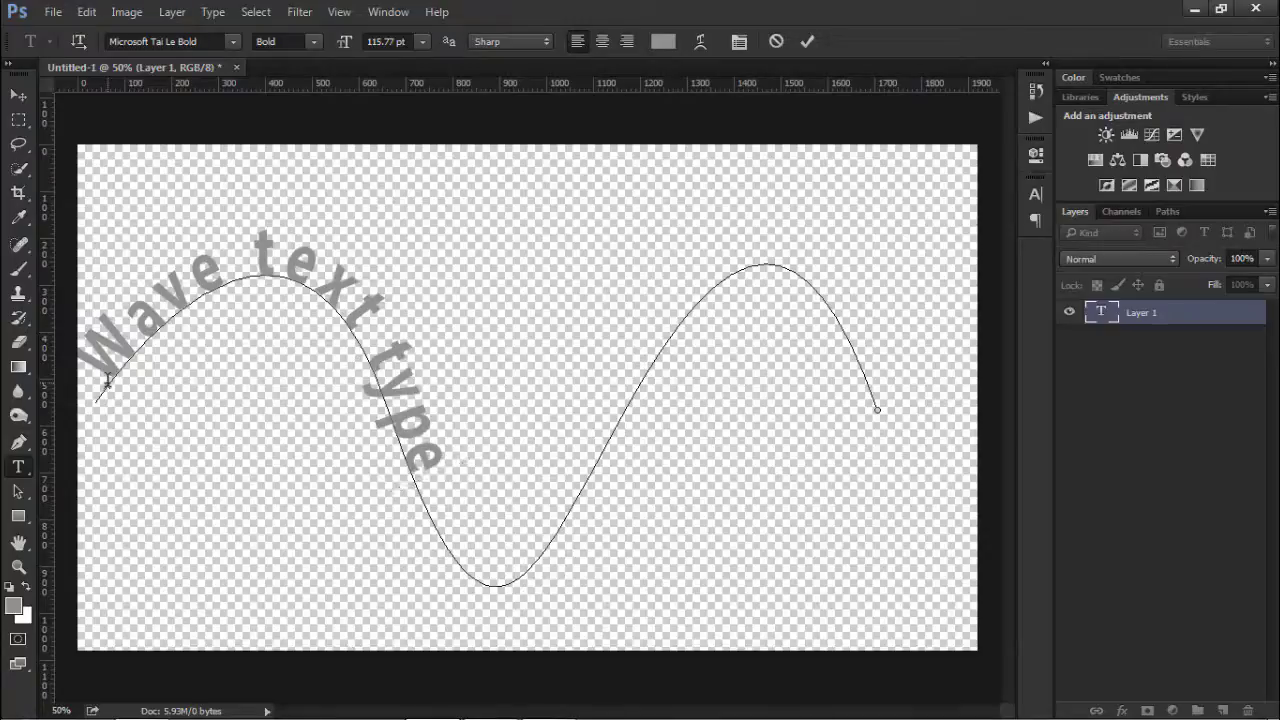
{"action": "key", "text": "BackSpace"}
{"action": "type", "text": "ing "}
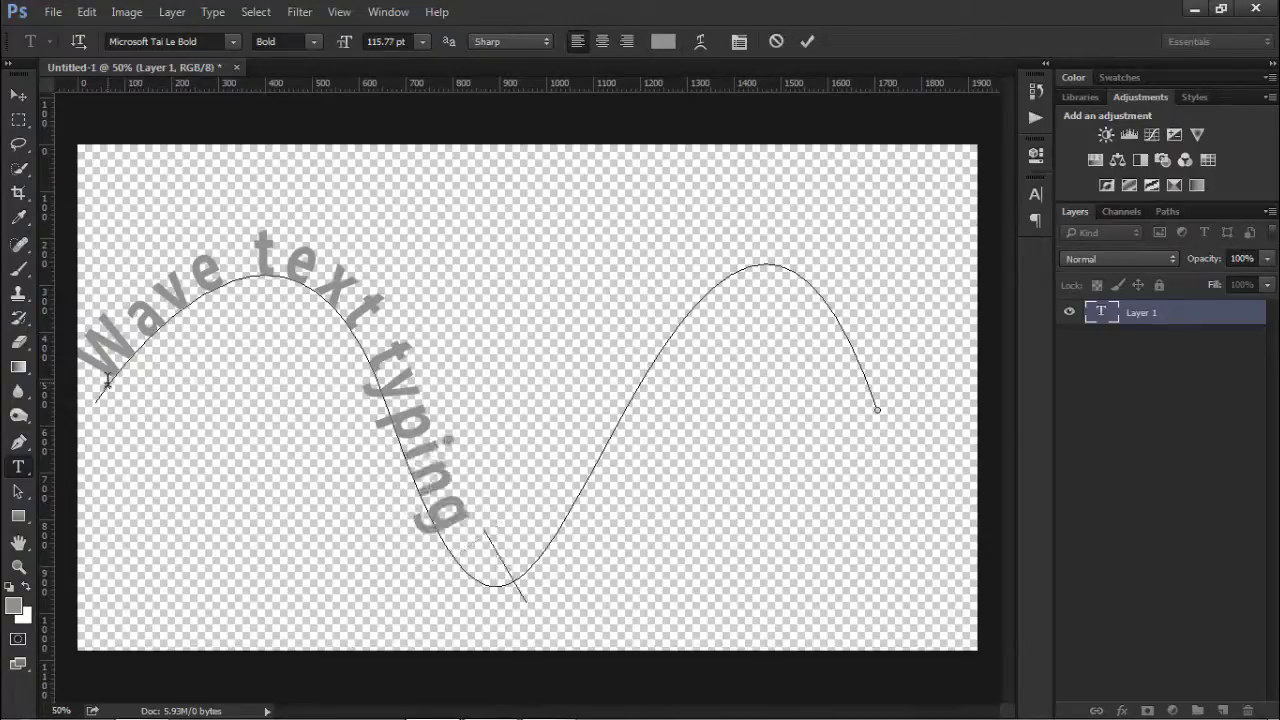
{"action": "type", "text": "is easy"}
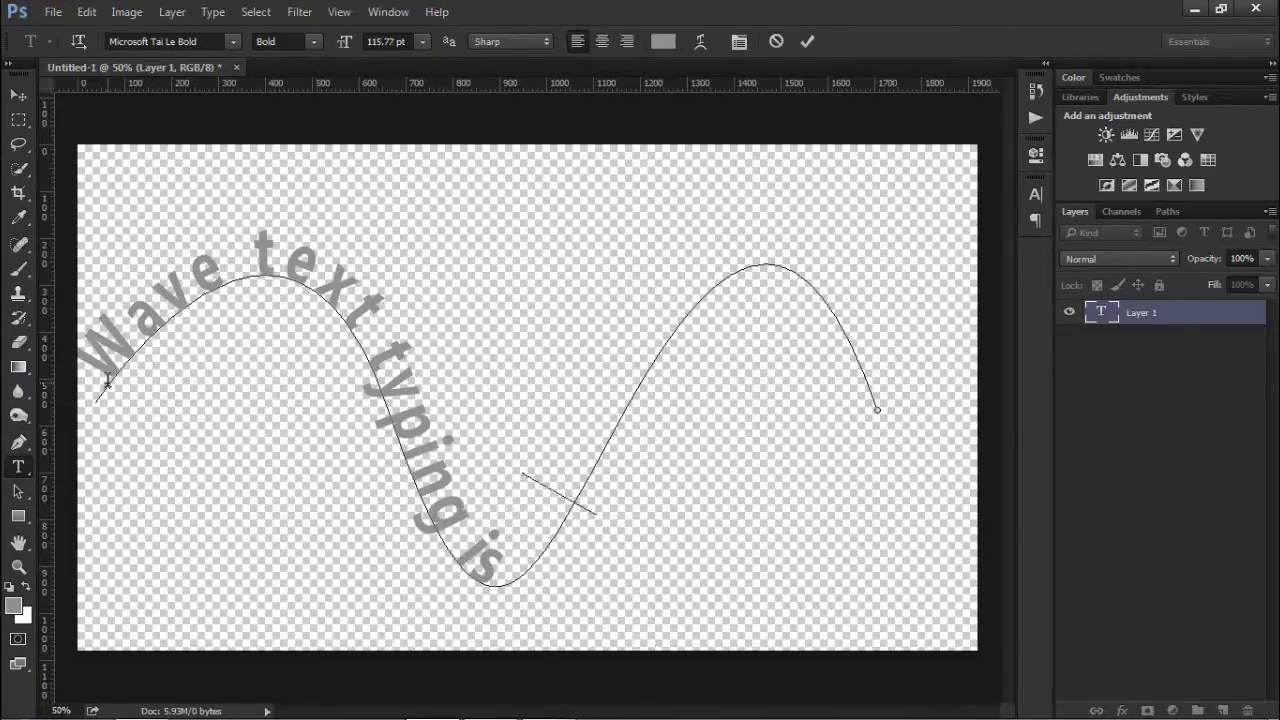
{"action": "type", "text": " r"}
{"action": "type", "text": "athod"}
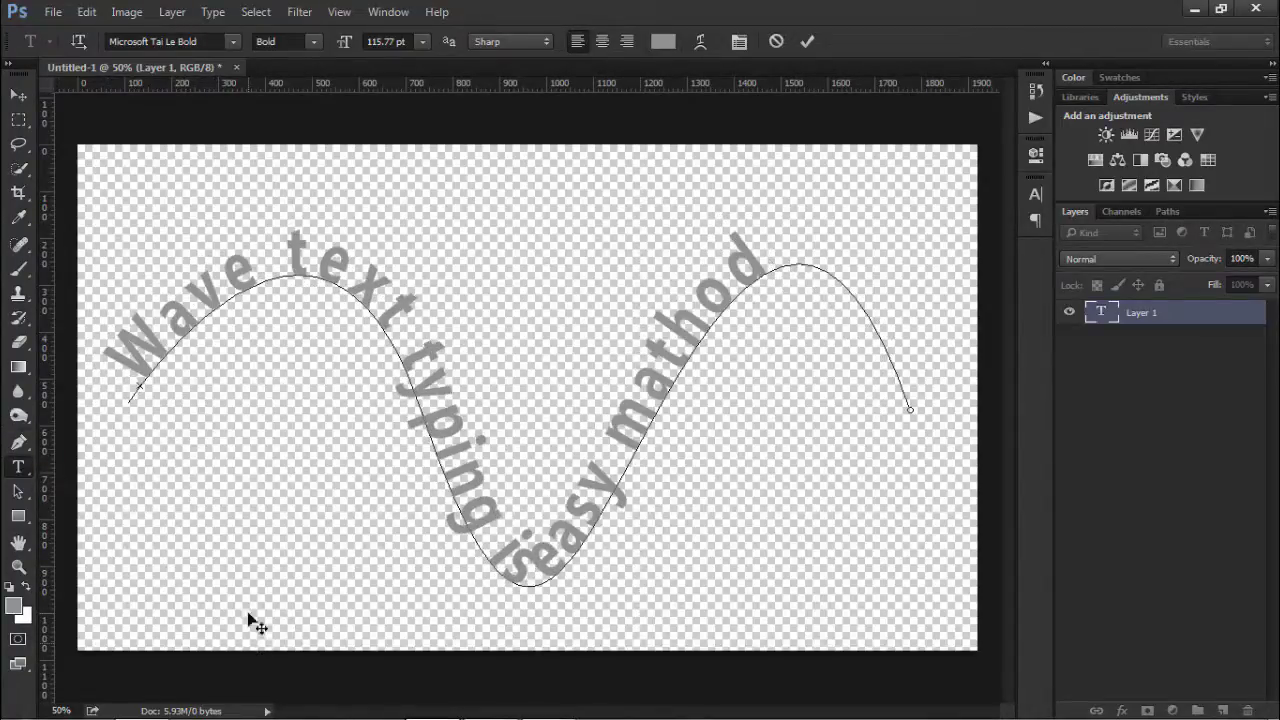
{"action": "left_click", "coordinate": [19, 95]}
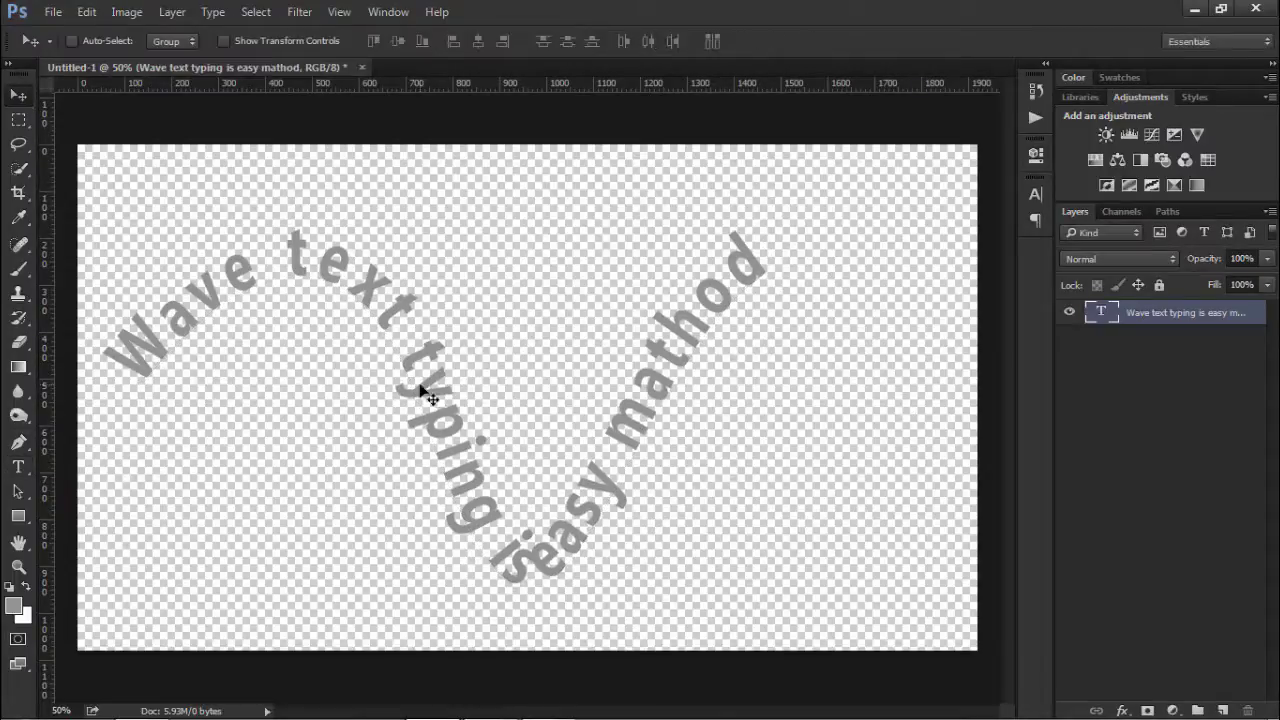